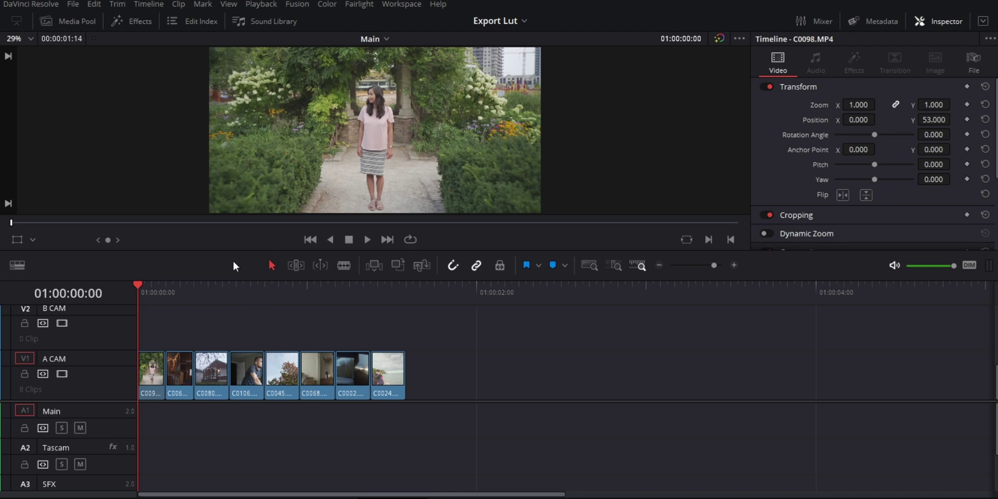
# - Preview the clips on the timeline one after another, ending back on the first clip
pyautogui.click(176, 292)
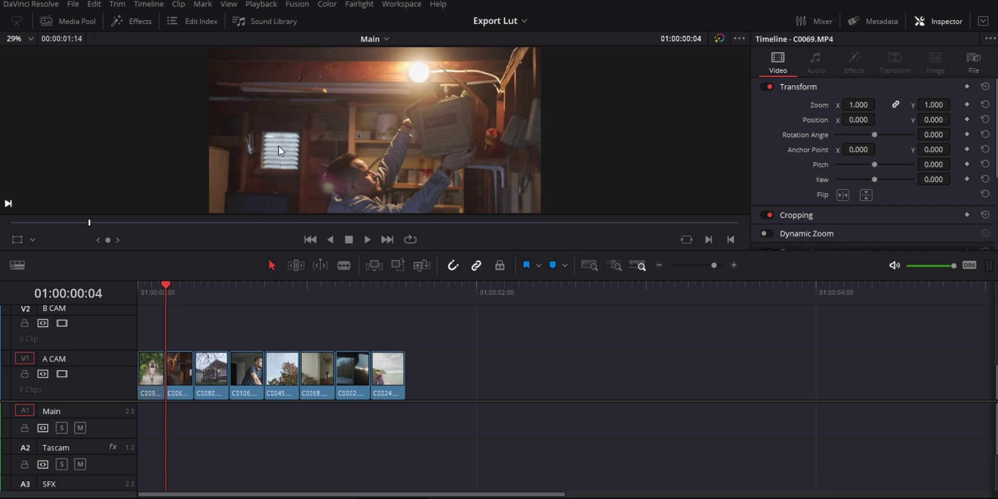
pyautogui.click(193, 293)
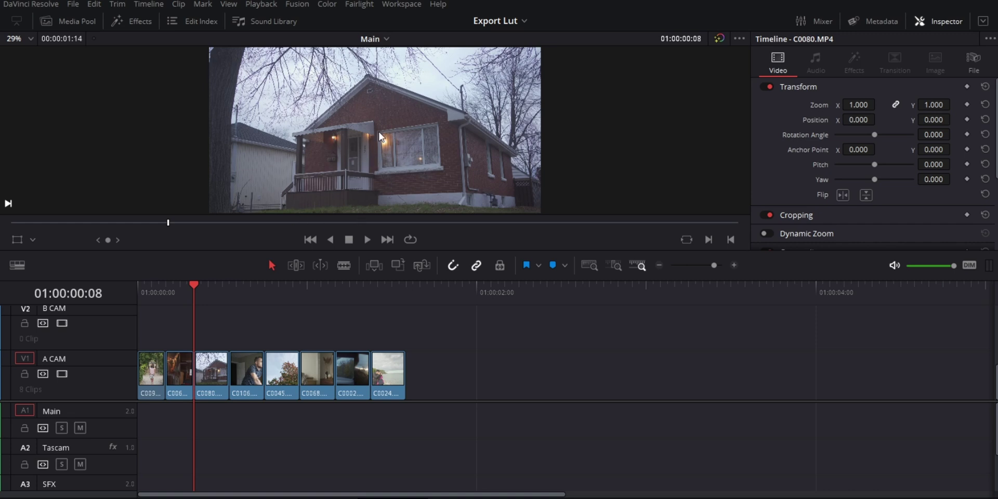
pyautogui.click(236, 291)
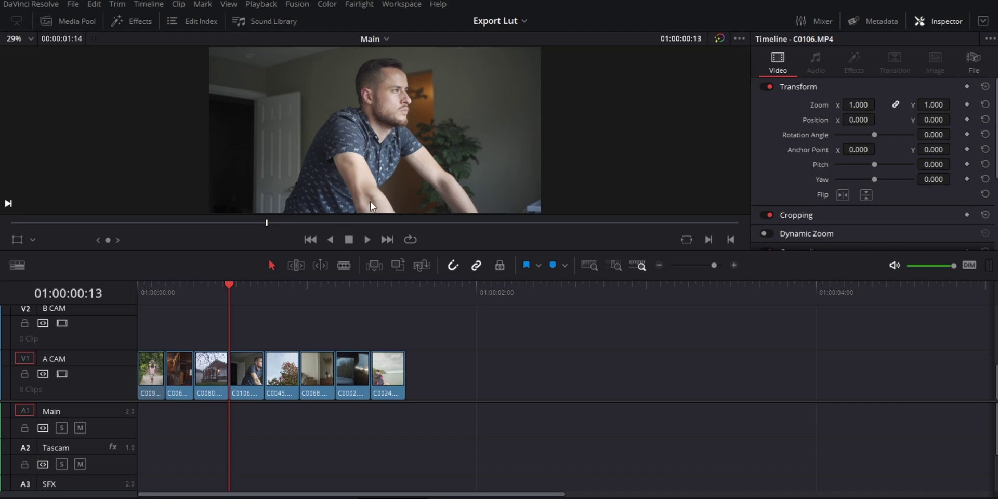
pyautogui.click(269, 288)
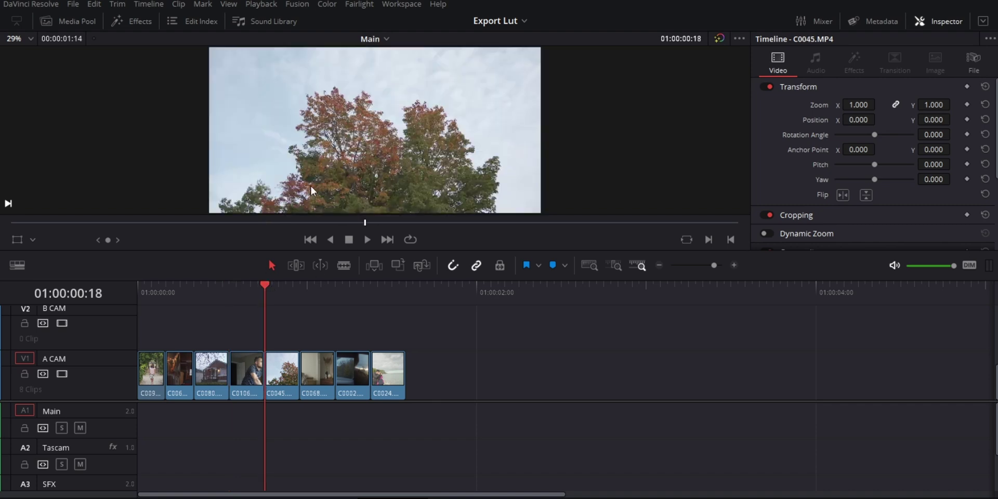
pyautogui.moveTo(301, 292); pyautogui.dragTo(374, 298)
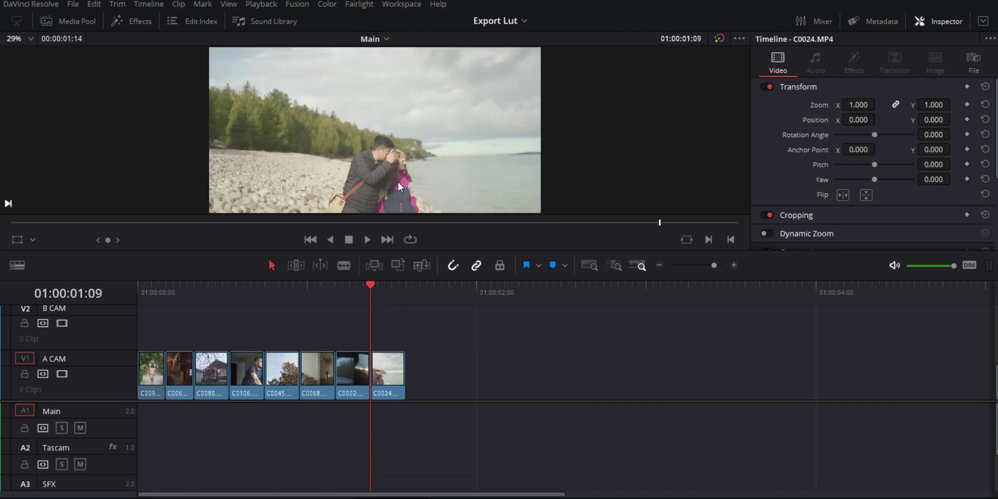
pyautogui.click(144, 292)
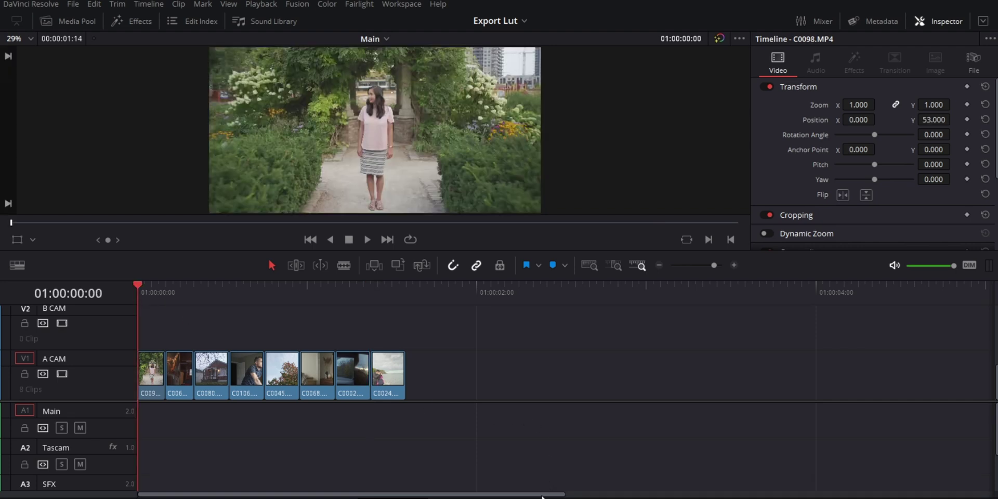
# - Switch to the Color page and set the node graph to Timeline level
pyautogui.hotkey('shift', '6')
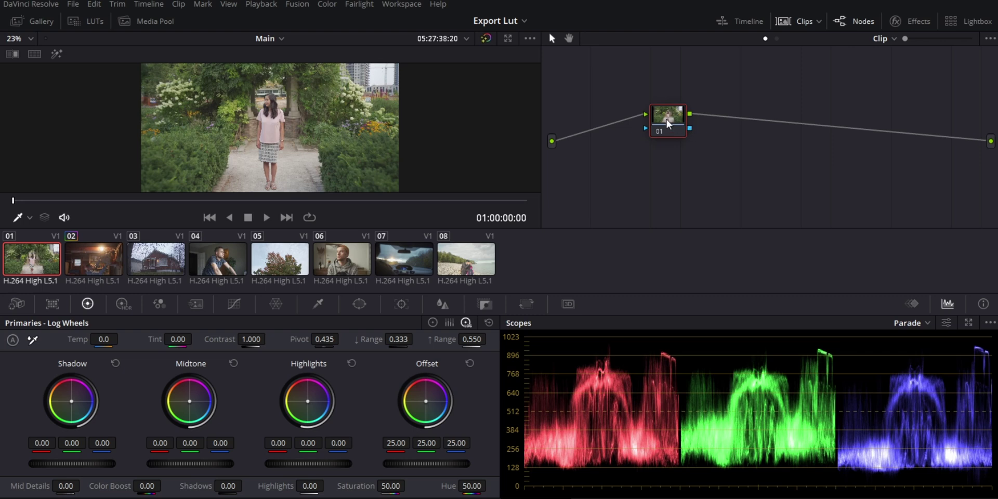
pyautogui.click(776, 39)
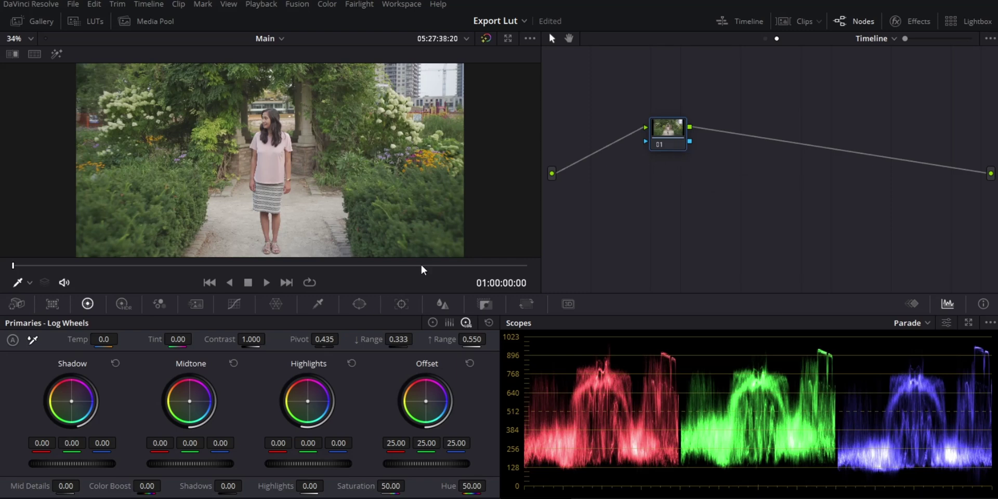
# - Look through the Qualifier, Window and Blur palettes and finish on the custom curves
pyautogui.click(323, 305)
pyautogui.click(364, 302)
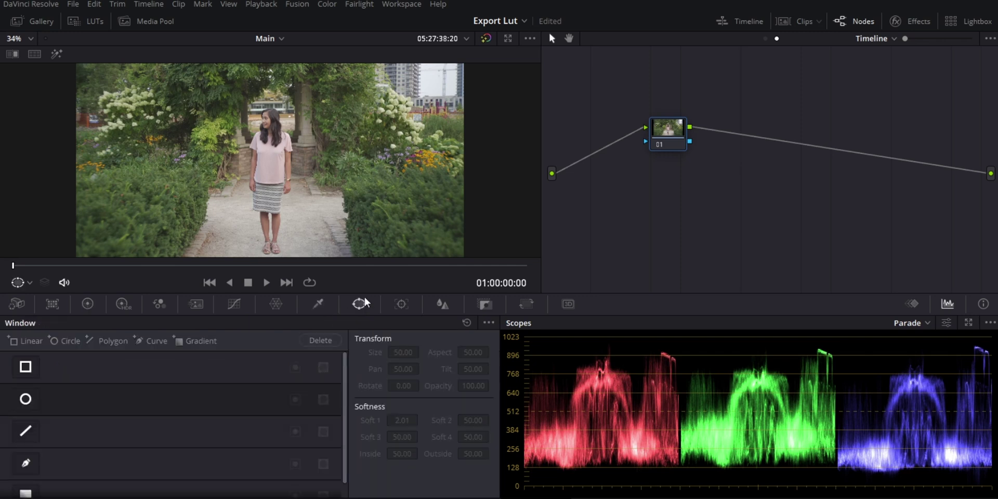
pyautogui.click(445, 304)
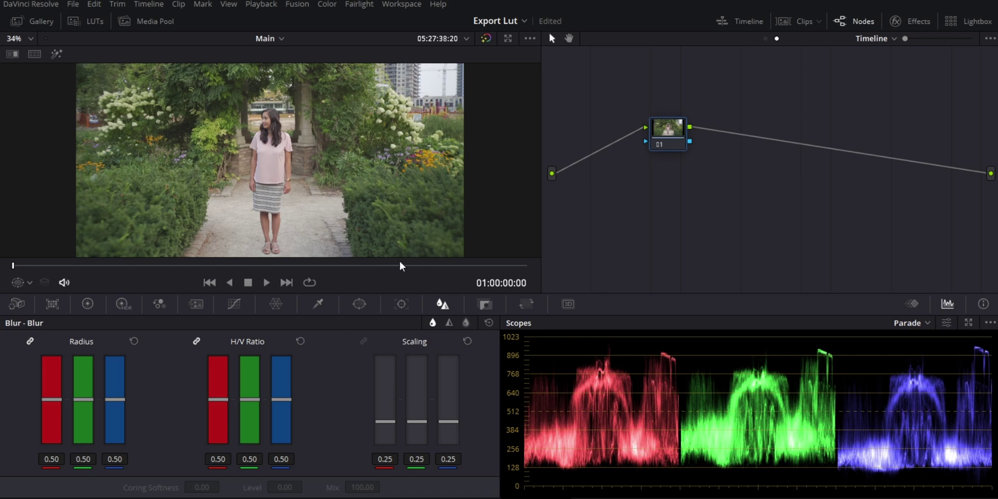
pyautogui.click(235, 305)
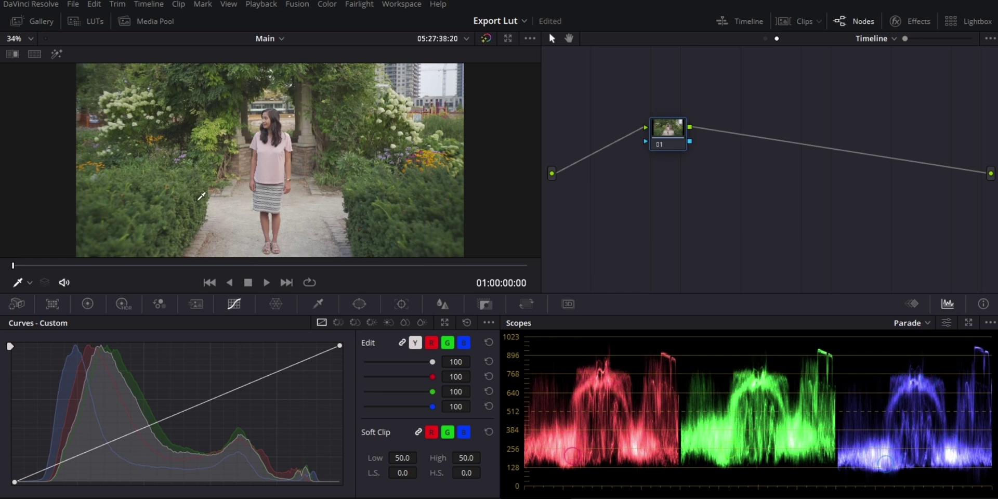
# - Apply the Color Space Transform effect to node 01 of the timeline grade
pyautogui.moveTo(667, 143); pyautogui.dragTo(630, 180)
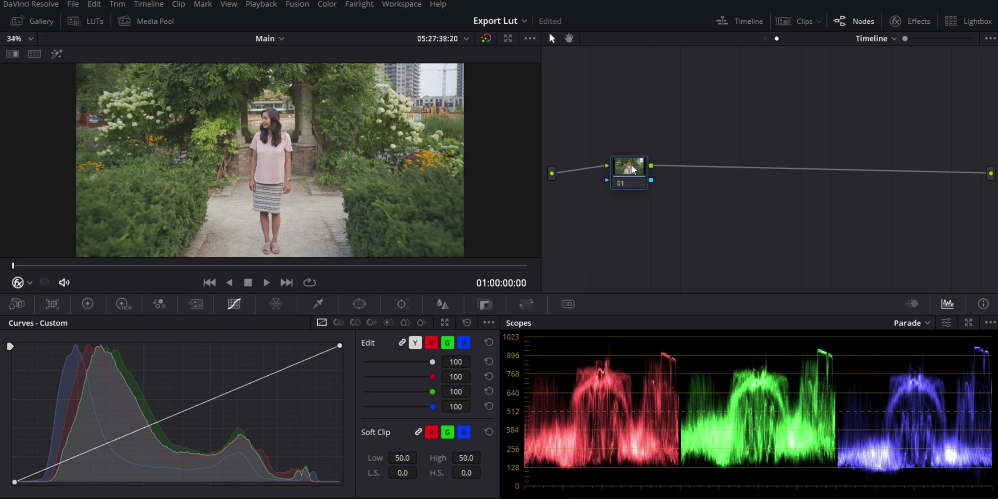
pyautogui.click(910, 22)
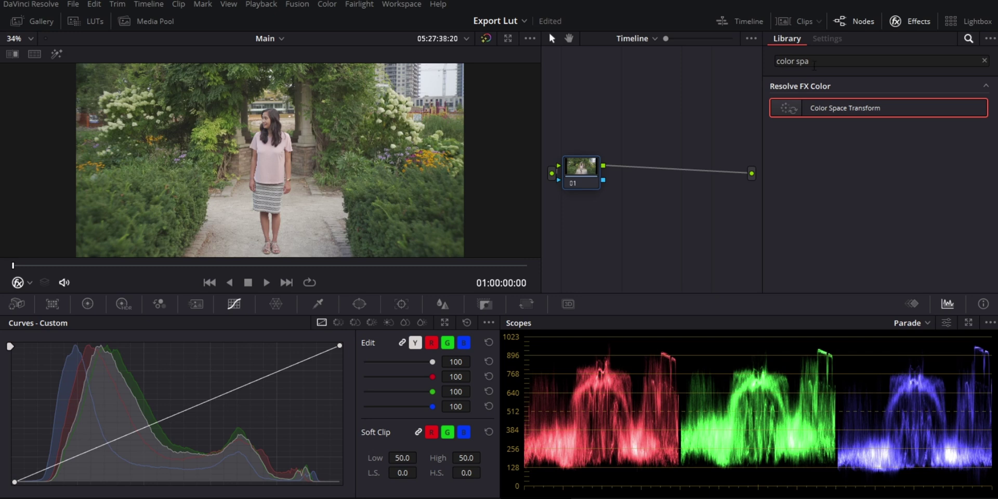
pyautogui.moveTo(822, 112); pyautogui.dragTo(580, 169)
pyautogui.click(911, 23)
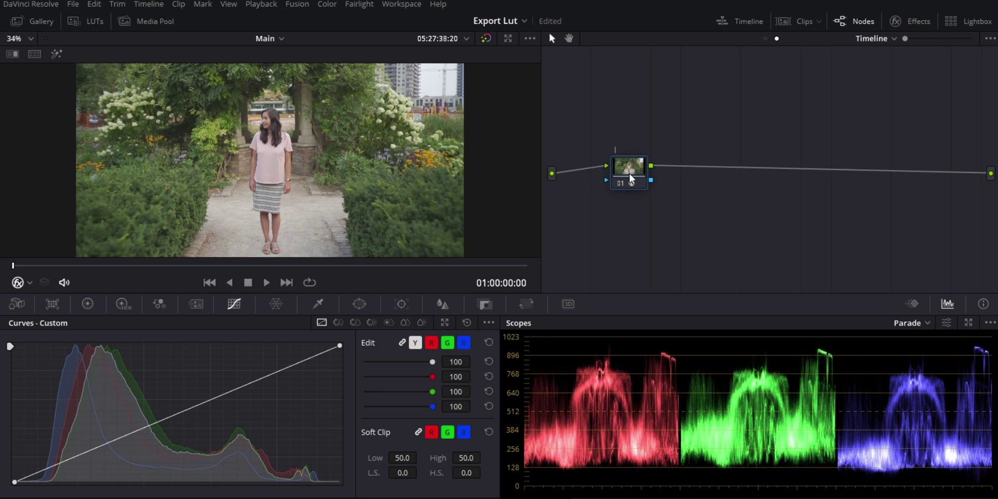
# - Label the Color Space Transform node "delete" and place it at the end of the node graph
pyautogui.write('delete')
pyautogui.press('Return')
pyautogui.moveTo(630, 178); pyautogui.dragTo(898, 171)
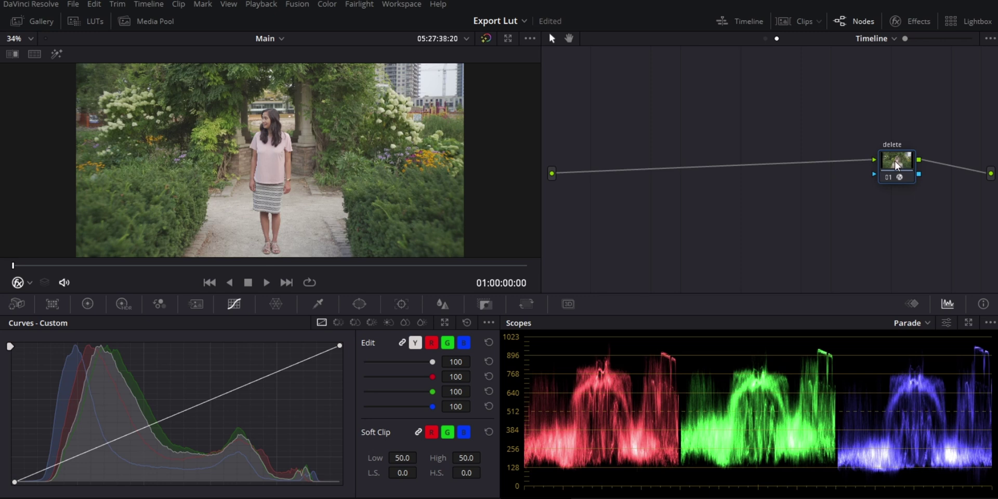
# - Review the Color Space Transform's output color space options and the project's Color Management settings
pyautogui.click(911, 17)
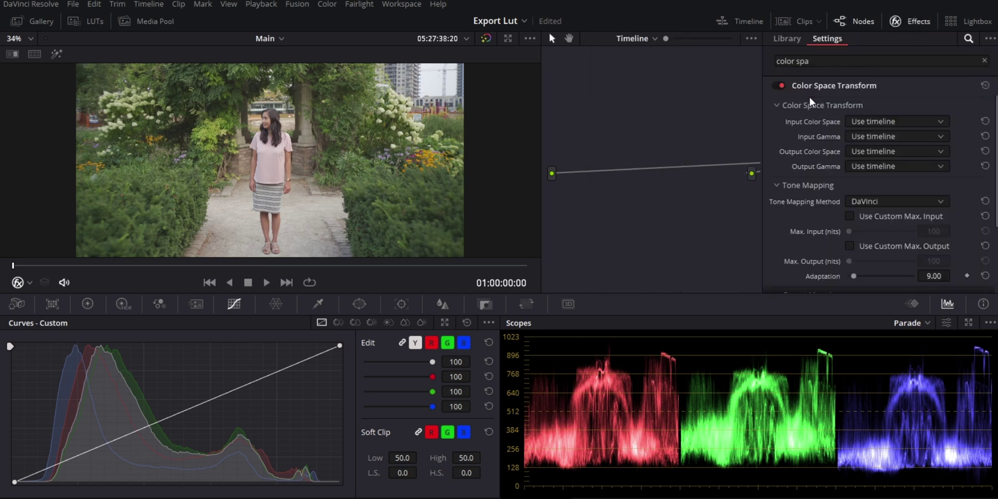
pyautogui.click(856, 153)
pyautogui.scroll(-5, 861, 220)
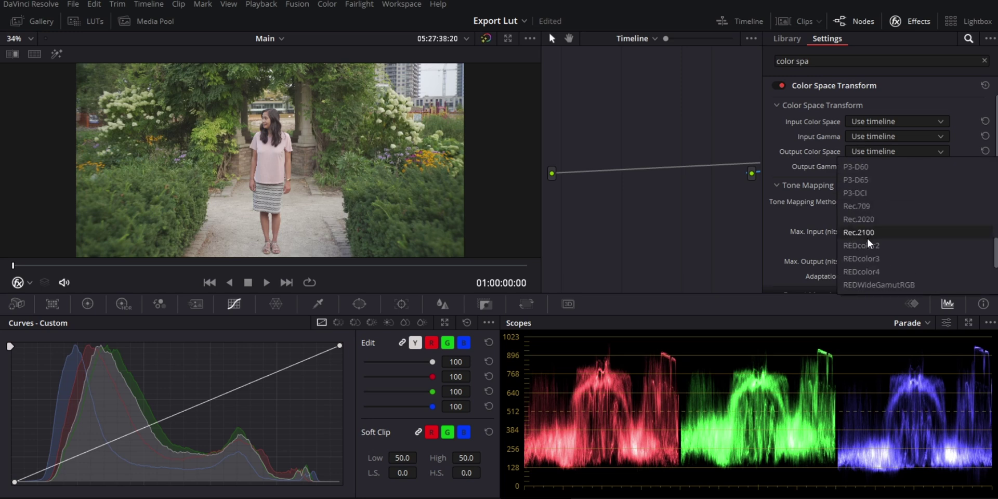
pyautogui.click(809, 154)
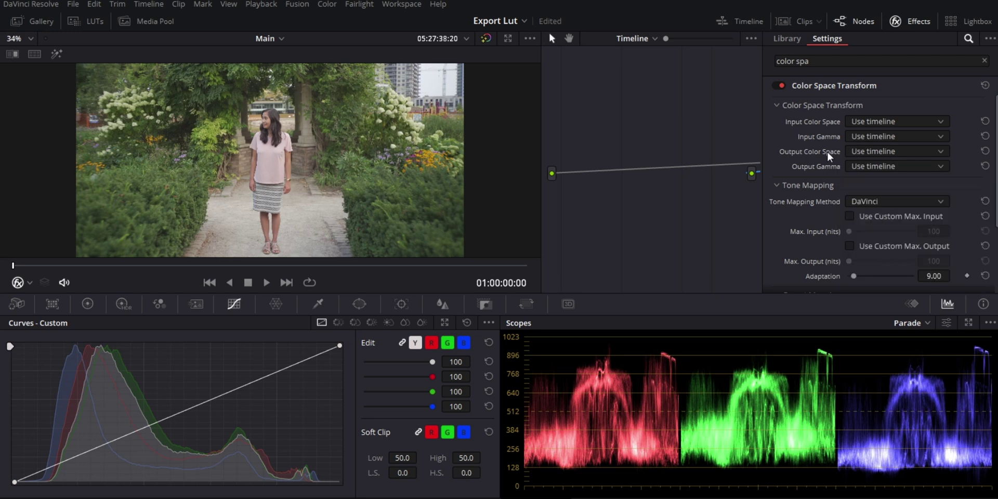
pyautogui.hotkey('shift', '9')
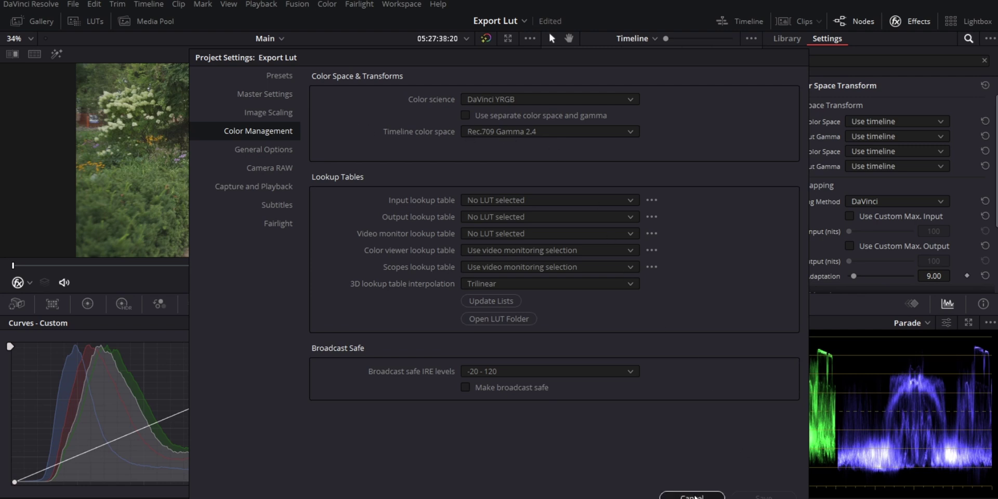
pyautogui.click(692, 496)
# - Add a row of four serial nodes ahead of the "delete" node
pyautogui.hotkey('shift', 's')
pyautogui.moveTo(900, 220); pyautogui.dragTo(619, 171)
pyautogui.hotkey('alt', 's')
pyautogui.hotkey('alt', 's')
pyautogui.hotkey('alt', 's')
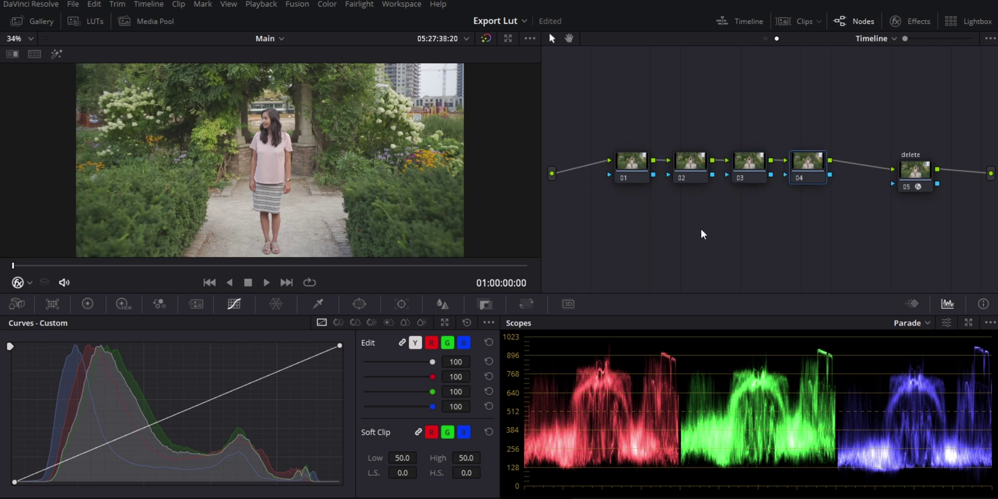
# - Check the Editable Splines option of the custom curves on the first node
pyautogui.click(630, 166)
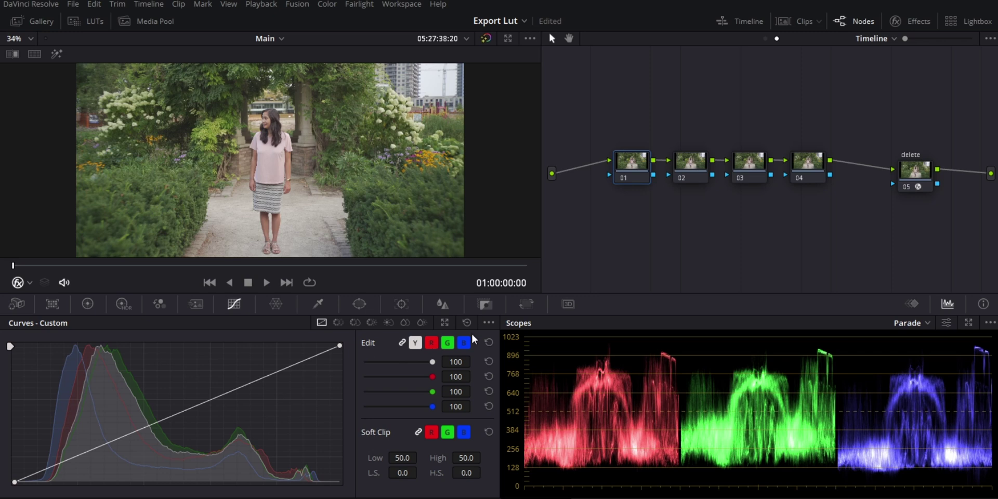
pyautogui.click(489, 323)
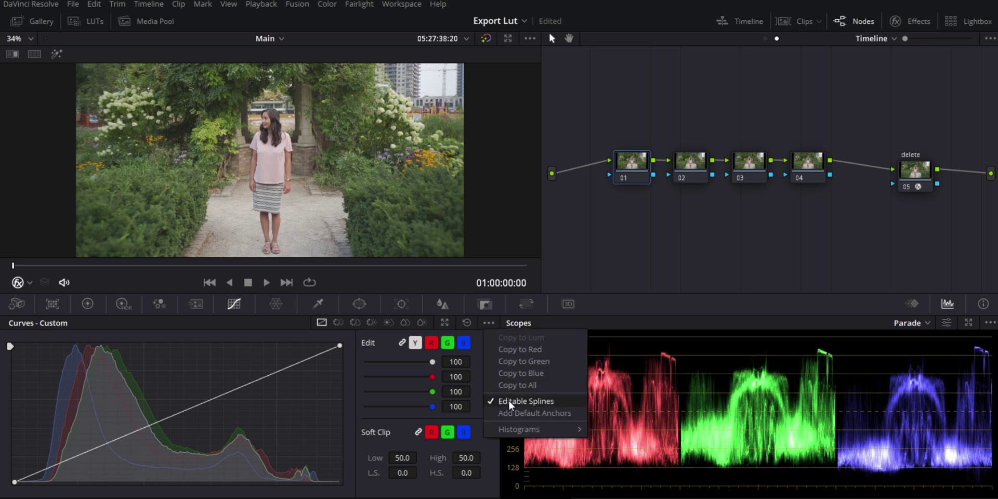
pyautogui.click(615, 225)
# - Label the first node "Curve"
pyautogui.rightClick(628, 158)
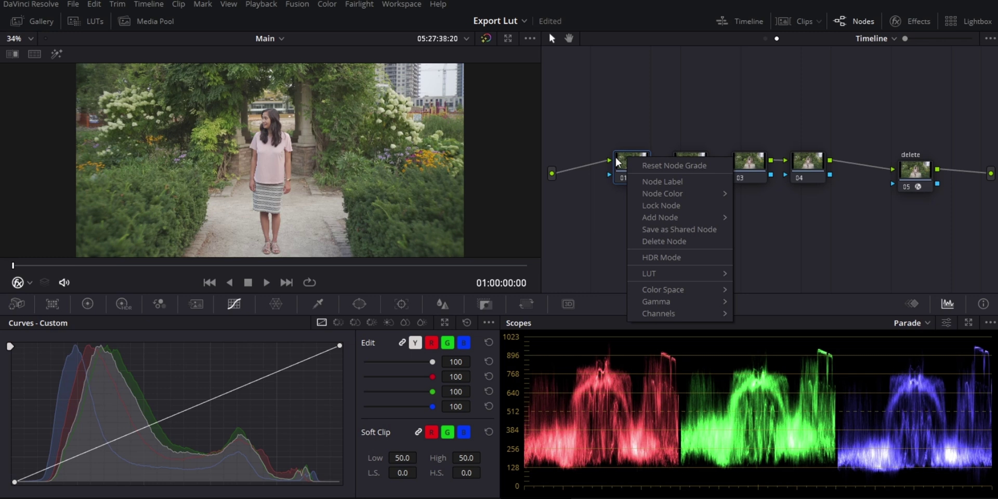
pyautogui.click(627, 165)
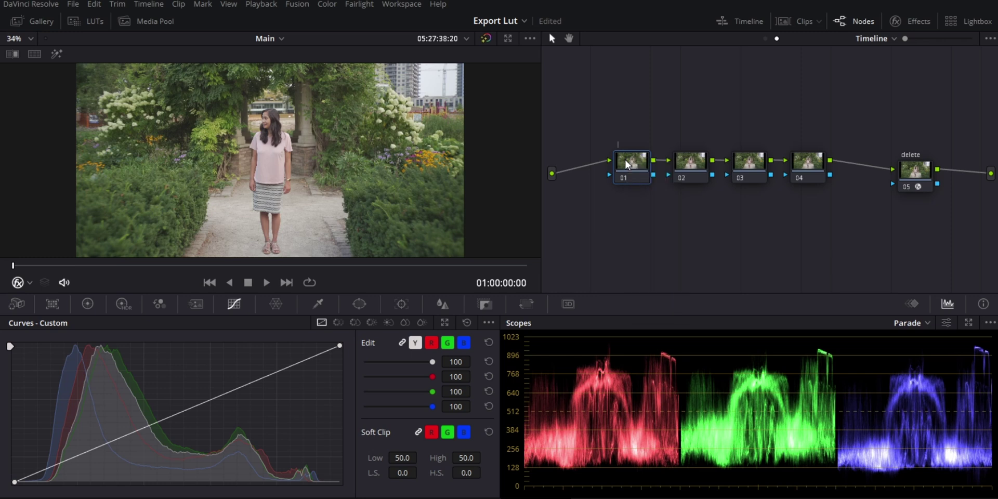
pyautogui.write('Curve')
pyautogui.press('Return')
# - Shape a gentle S-curve with the spline handles on the Curve node and fine-tune the individual color channels in the enlarged curve editor
pyautogui.moveTo(118, 438); pyautogui.dragTo(118, 466)
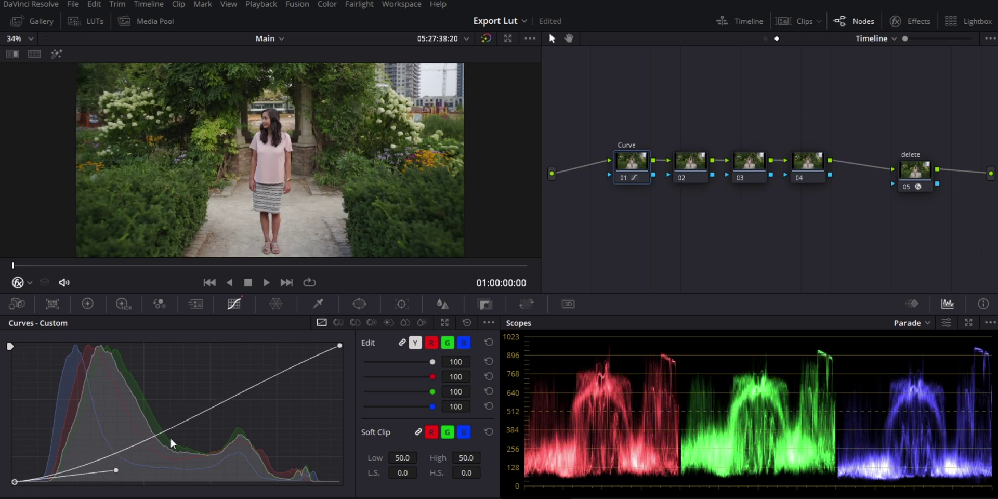
pyautogui.moveTo(340, 350); pyautogui.dragTo(235, 371)
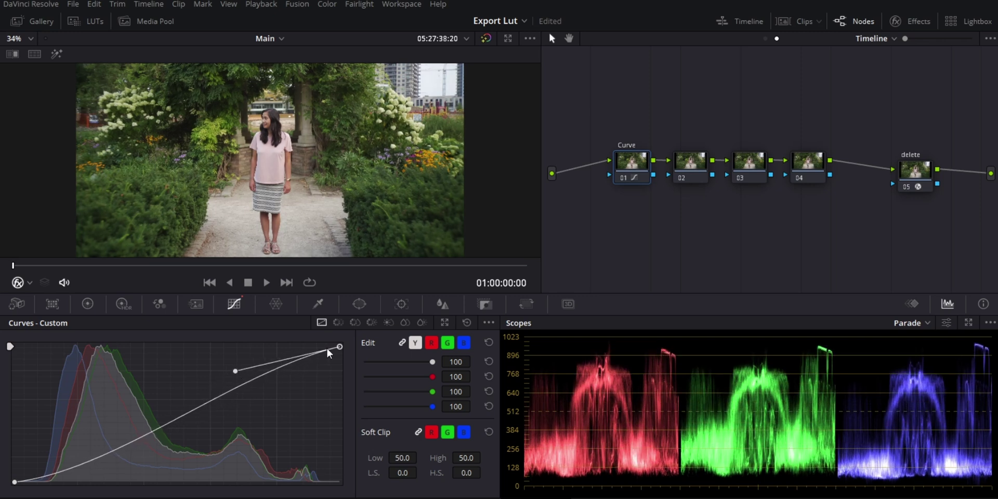
pyautogui.click(446, 321)
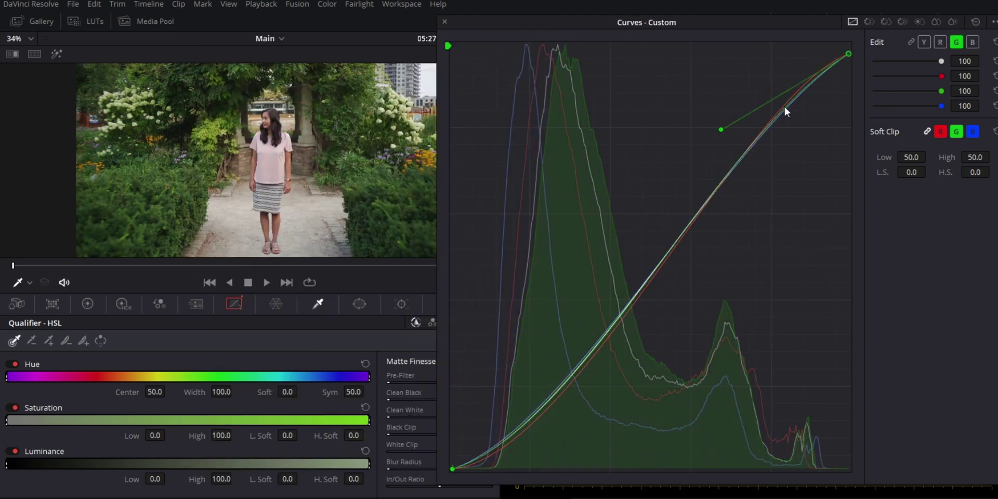
pyautogui.moveTo(725, 129); pyautogui.dragTo(728, 123)
pyautogui.click(445, 22)
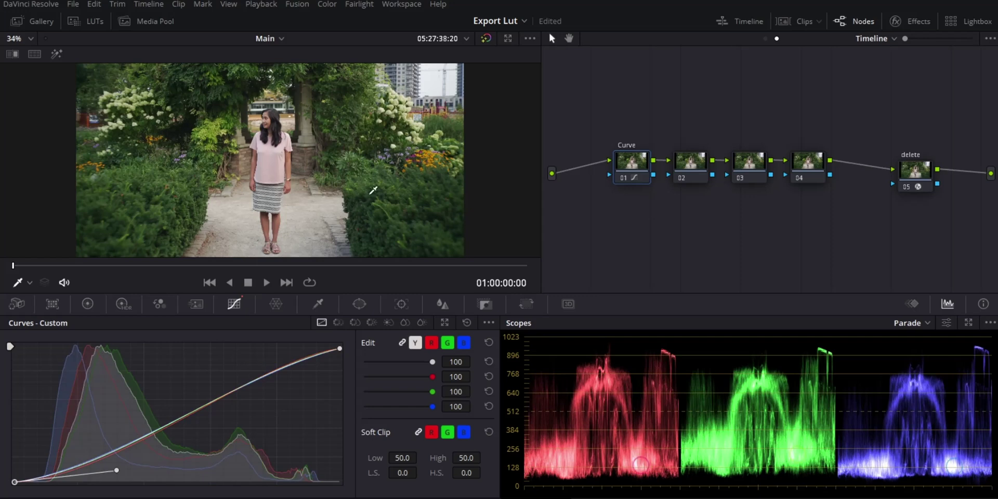
# - Compare the image with the Curve node disabled and enabled
pyautogui.hotkey('ctrl', 'd')
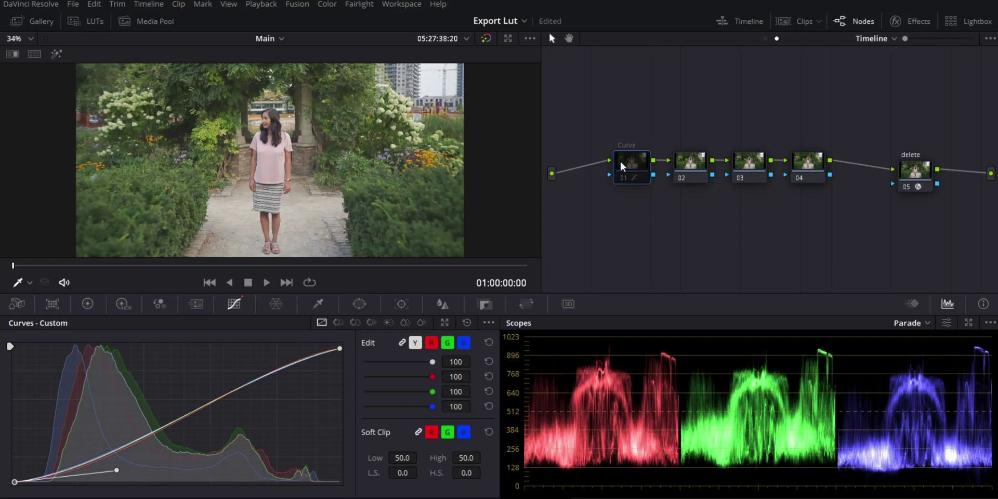
pyautogui.hotkey('ctrl', 'd')
pyautogui.hotkey('ctrl', 'd')
pyautogui.hotkey('ctrl', 'd')
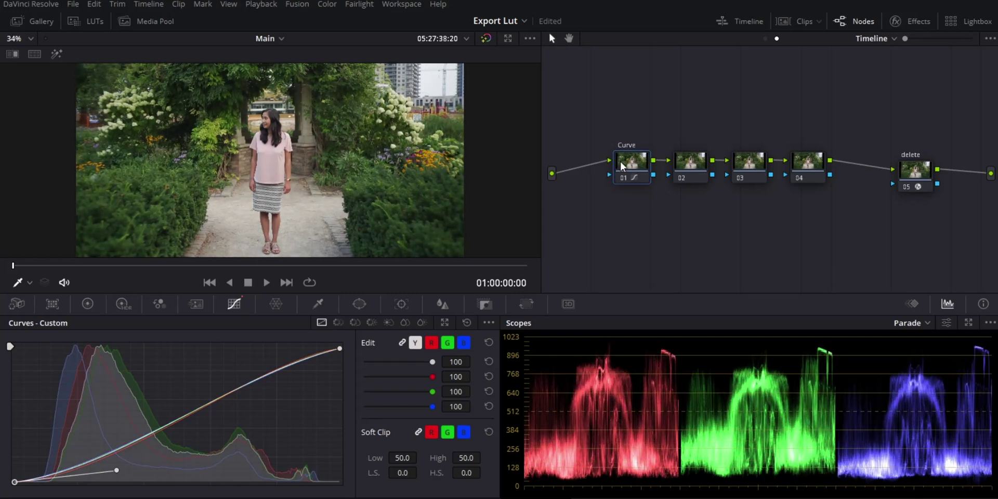
# - Add control points for all six preset colors to the Hue Vs Hue curve of node 02
pyautogui.click(685, 159)
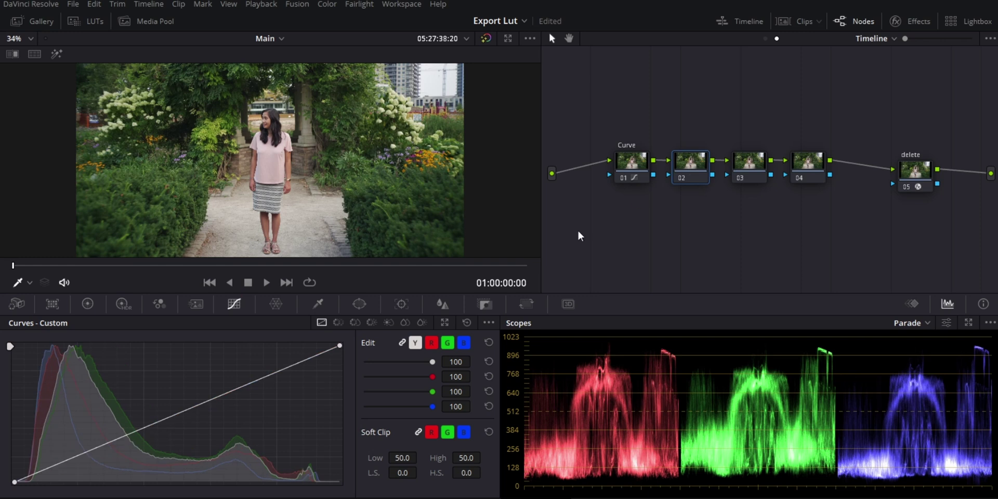
pyautogui.click(339, 323)
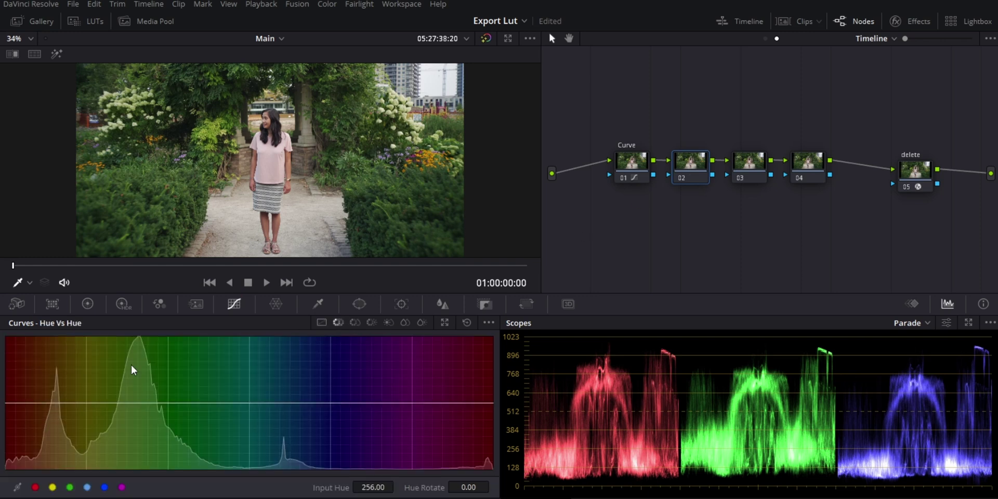
pyautogui.click(52, 487)
pyautogui.click(70, 487)
pyautogui.click(87, 488)
pyautogui.click(104, 488)
pyautogui.click(124, 487)
# - Set the hue rotation to about 14.15 for blue, 8.95 for cyan and 3.35 for red, raising green slightly and lowering yellow slightly
pyautogui.click(332, 403)
pyautogui.moveTo(330, 403); pyautogui.dragTo(331, 397)
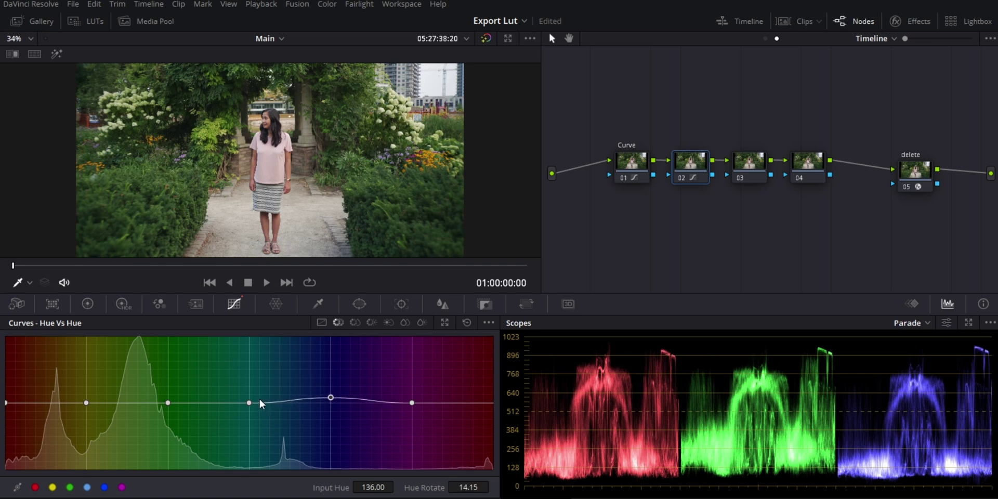
pyautogui.click(249, 403)
pyautogui.moveTo(249, 403); pyautogui.dragTo(250, 400)
pyautogui.click(493, 486)
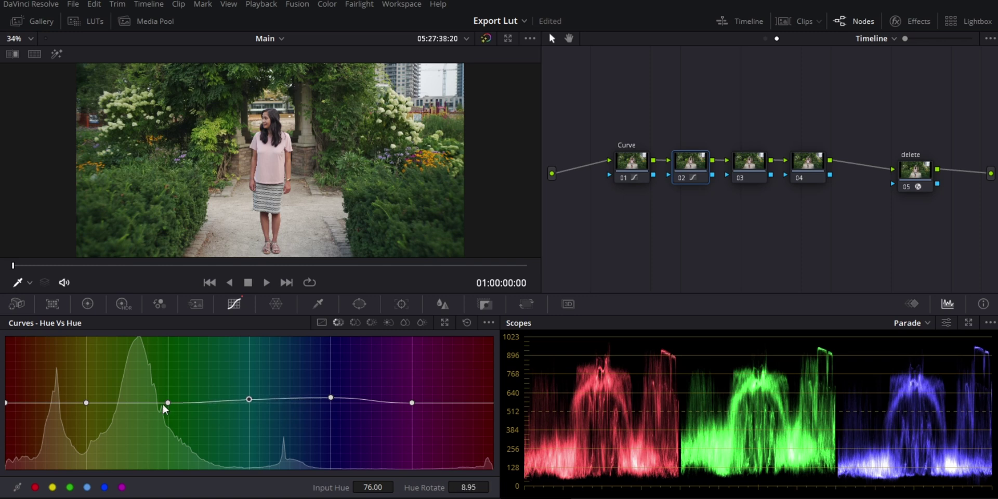
pyautogui.moveTo(86, 403)
pyautogui.mouseDown()
pyautogui.moveTo(86, 428)
pyautogui.moveTo(86, 405)
pyautogui.mouseUp()
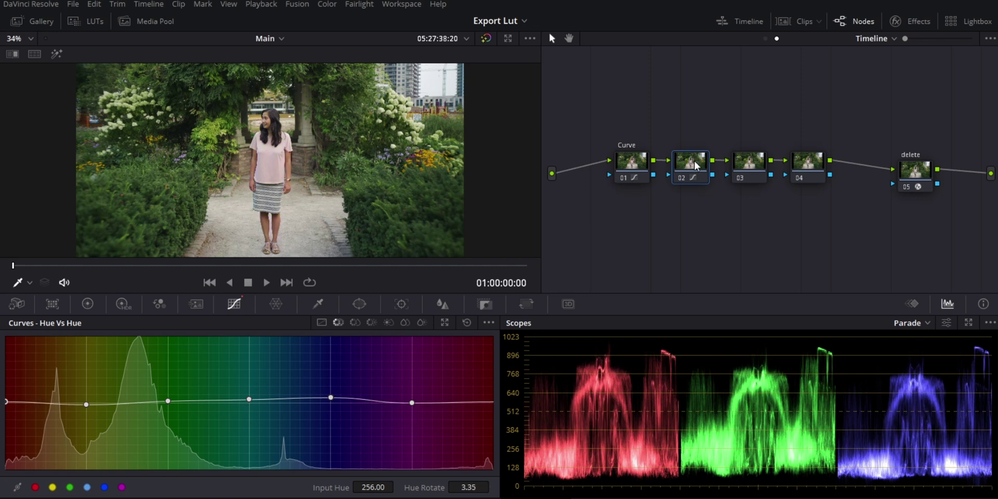
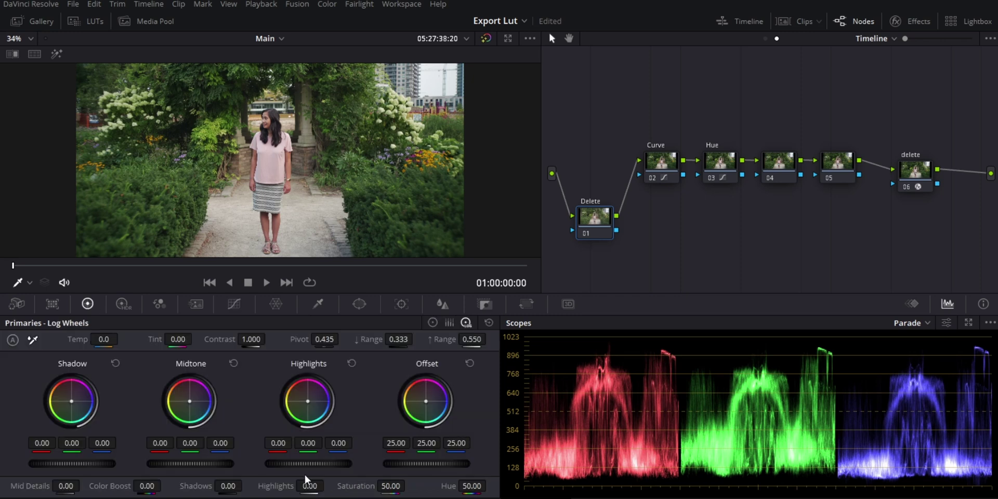
# - Set the saturation of the first Delete node to 56
pyautogui.moveTo(391, 486); pyautogui.dragTo(390, 487)
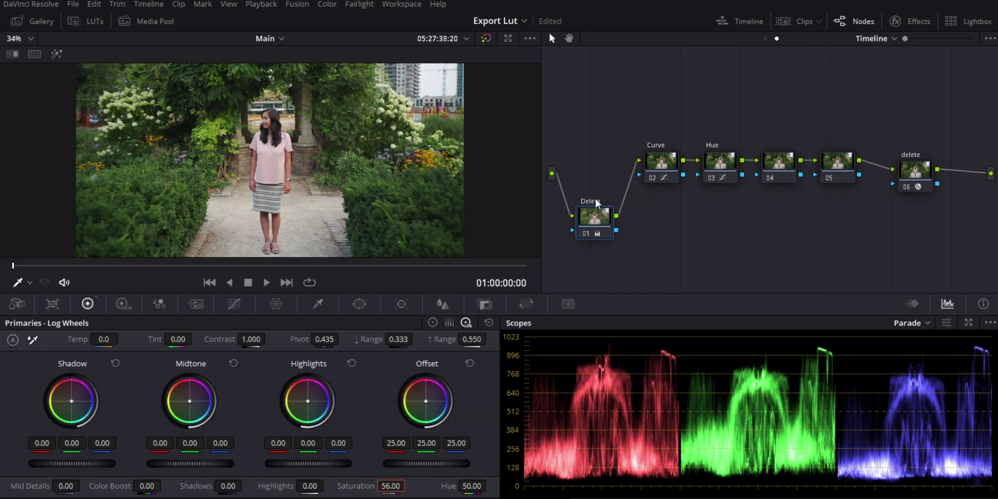
# - Lower blue and cyan slightly on the Hue node's Hue Vs Sat curve, and set yellow's saturation to about 0.93
pyautogui.click(721, 165)
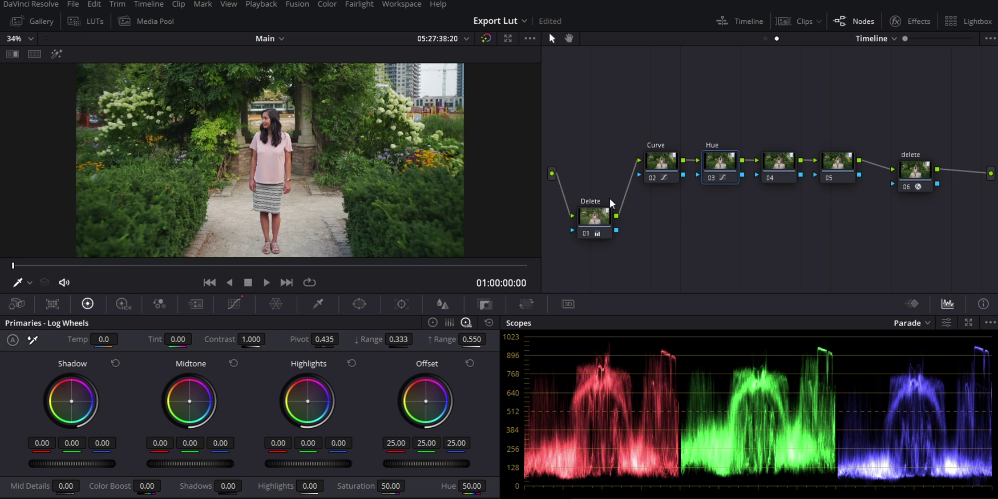
pyautogui.click(234, 304)
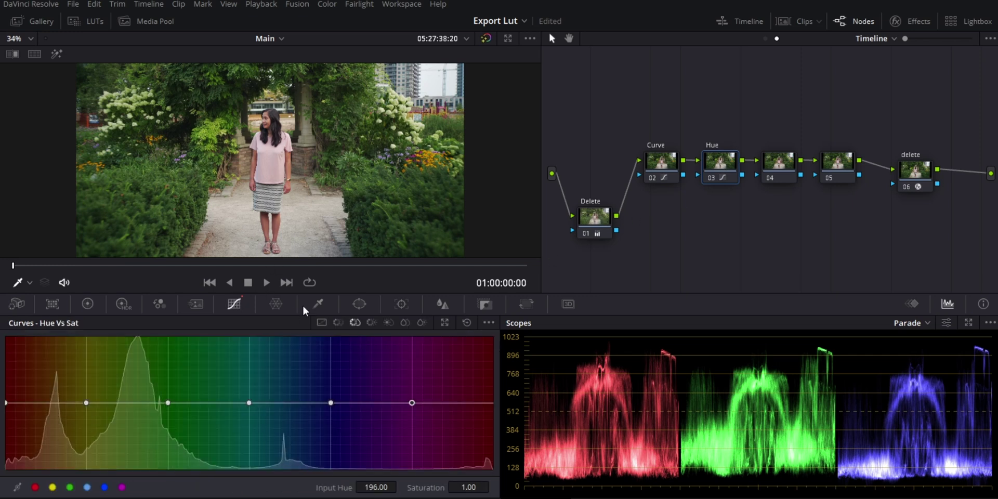
pyautogui.moveTo(331, 403); pyautogui.dragTo(330, 411)
pyautogui.moveTo(249, 403); pyautogui.dragTo(249, 409)
pyautogui.moveTo(86, 403)
pyautogui.mouseDown()
pyautogui.moveTo(87, 364)
pyautogui.moveTo(86, 408)
pyautogui.mouseUp()
# - Compare the image with the Hue node disabled and enabled
pyautogui.hotkey('ctrl', 'd')
pyautogui.hotkey('ctrl', 'd')
pyautogui.hotkey('ctrl', 'd')
pyautogui.hotkey('ctrl', 'd')
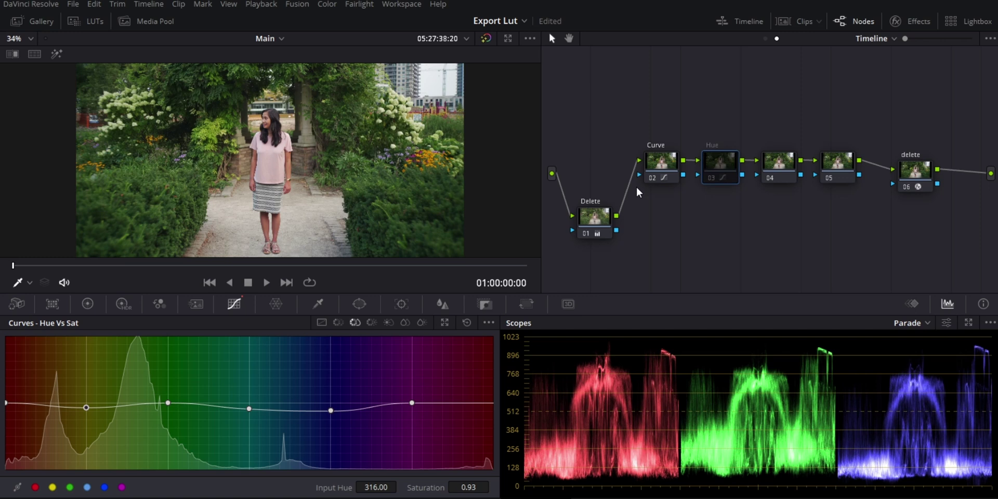
# - Try a temperature of 370 on node 04, reset it, and test a temperature shift on the first Delete node
pyautogui.click(778, 167)
pyautogui.click(87, 304)
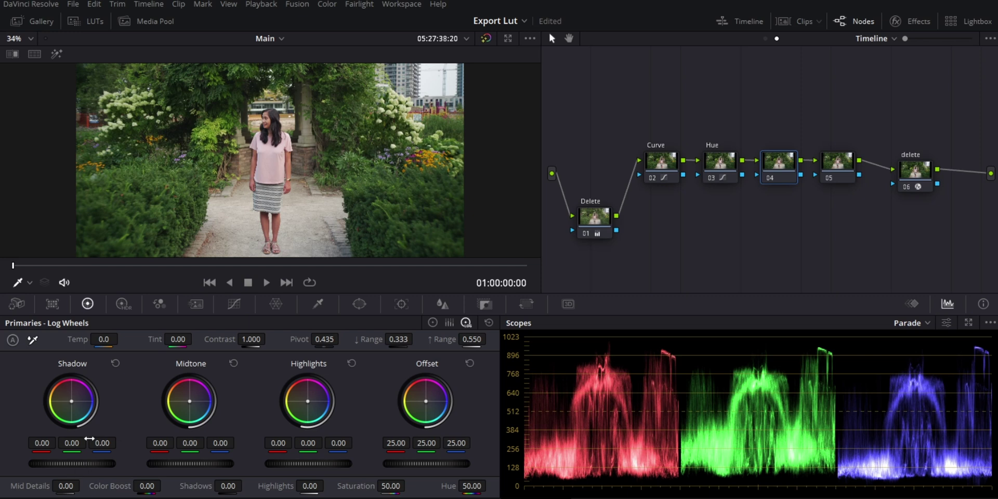
pyautogui.moveTo(100, 344)
pyautogui.mouseDown()
pyautogui.moveTo(112, 345)
pyautogui.moveTo(94, 351)
pyautogui.mouseUp()
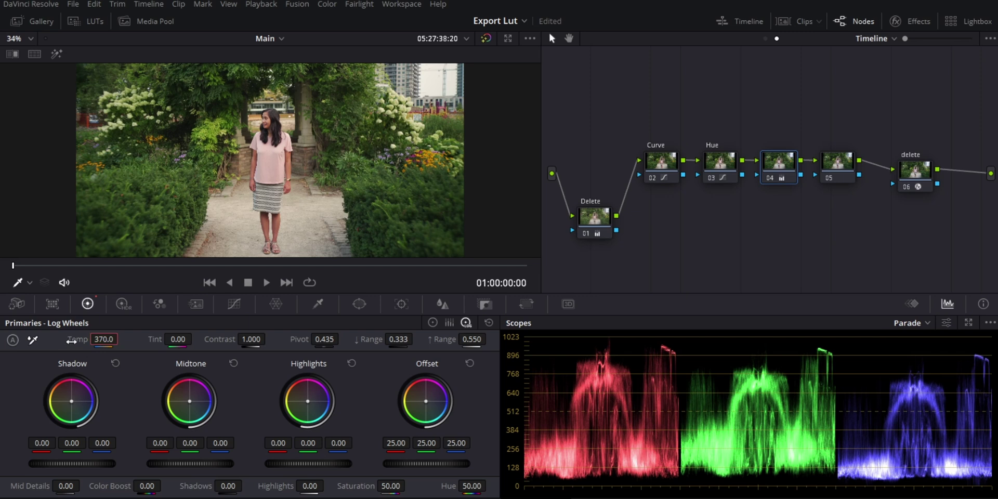
pyautogui.doubleClick(77, 340)
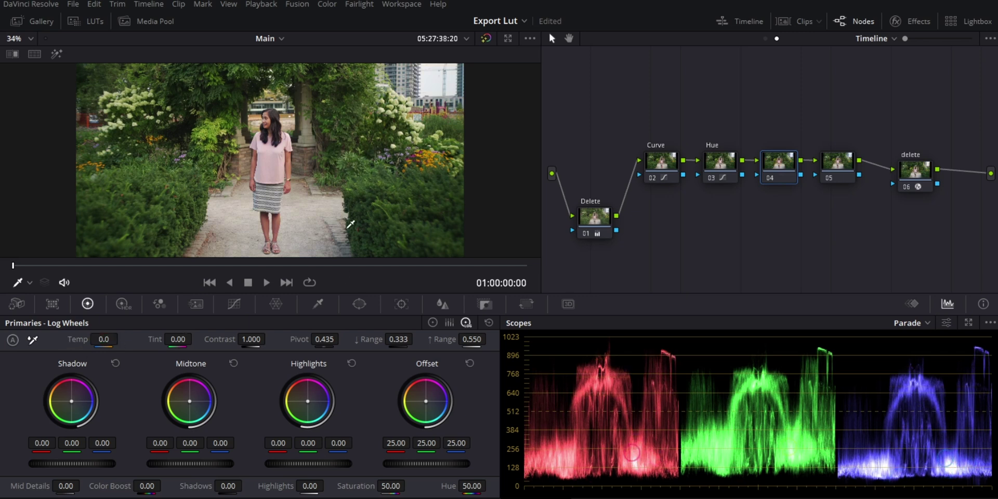
pyautogui.click(586, 220)
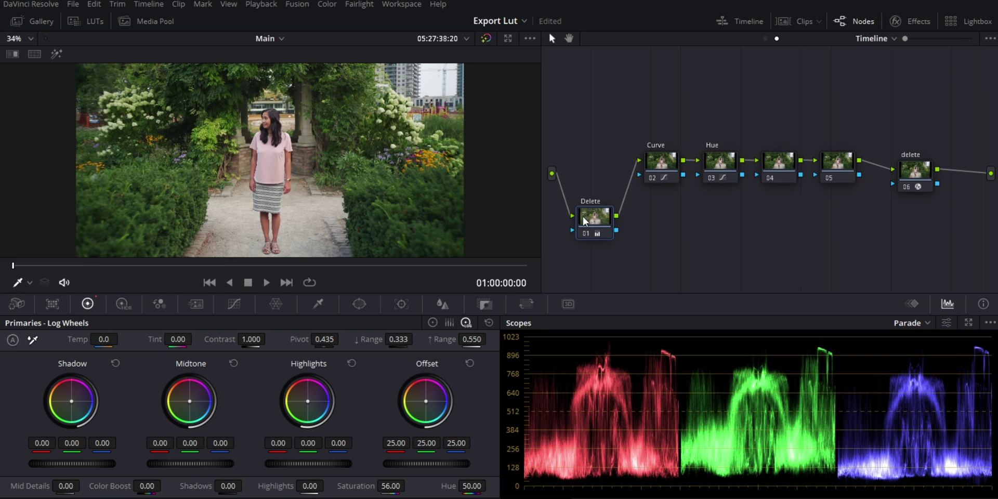
pyautogui.moveTo(104, 339); pyautogui.dragTo(122, 339)
# - Adjust the Pri node's color wheels with a blue gain of 0.96, and delete the unused node 05
pyautogui.click(775, 166)
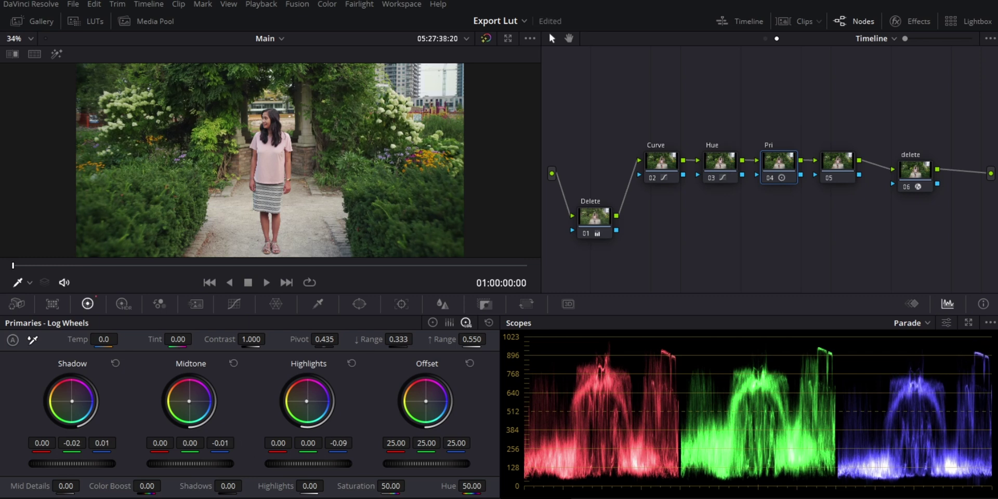
pyautogui.click(432, 323)
pyautogui.click(837, 163)
pyautogui.press('Delete')
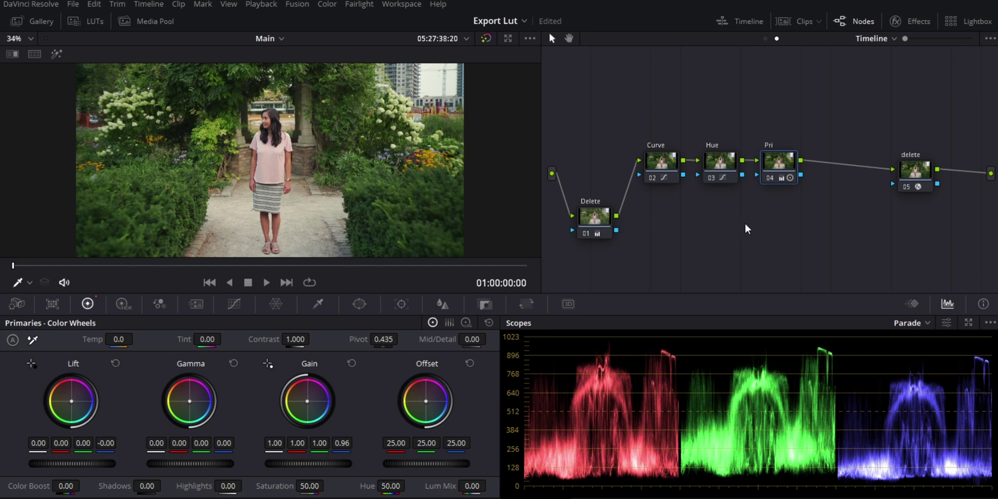
# - Move the Pri node aside and add a layer node beneath the Hue node, with the layer mixer placed between Hue and Pri
pyautogui.moveTo(782, 164); pyautogui.dragTo(816, 162)
pyautogui.click(711, 167)
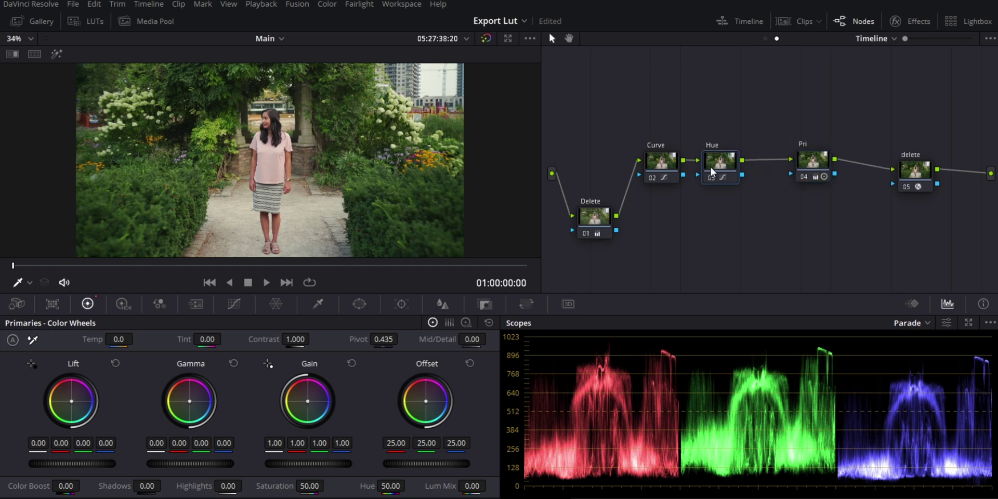
pyautogui.hotkey('alt', 'l')
pyautogui.moveTo(780, 198); pyautogui.dragTo(775, 171)
pyautogui.click(722, 215)
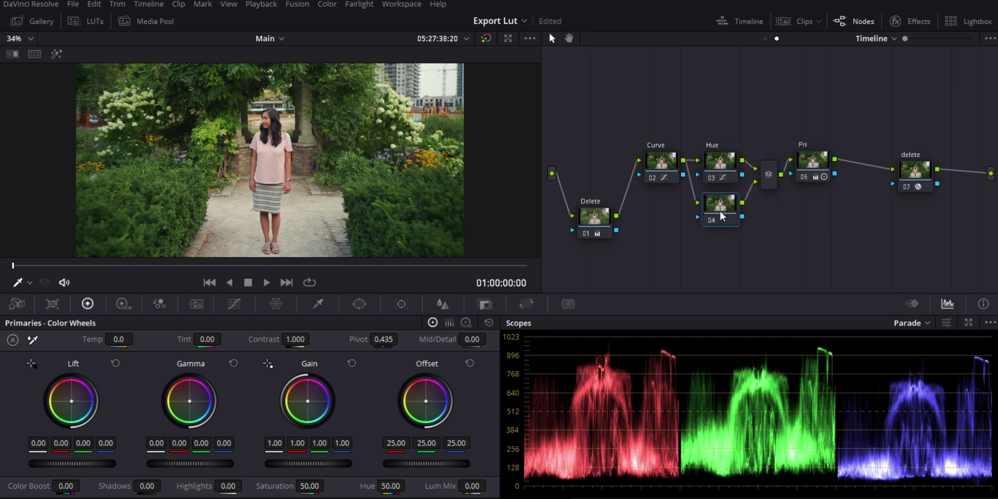
# - Adjust the new layer node with the Color Warper, using 12 hue and 12 saturation divisions and shifting control points in the enlarged grid
pyautogui.click(276, 303)
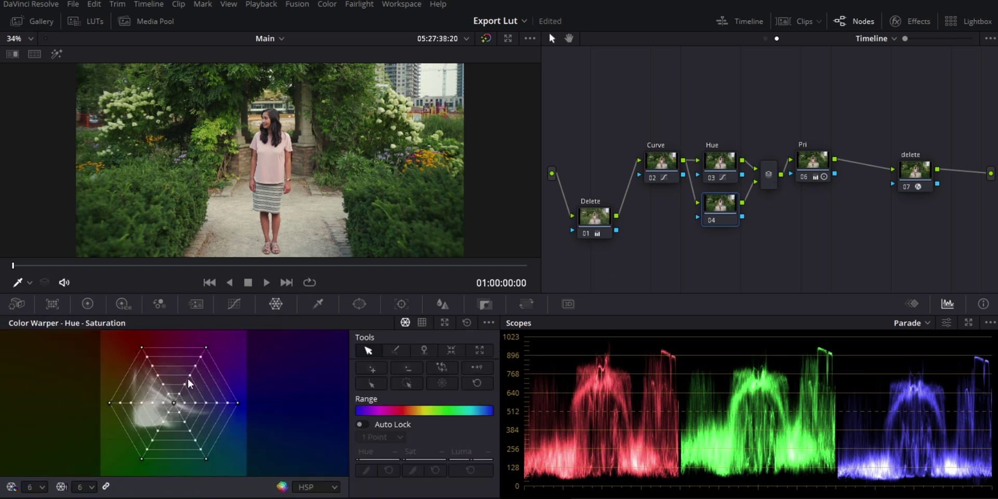
pyautogui.click(34, 486)
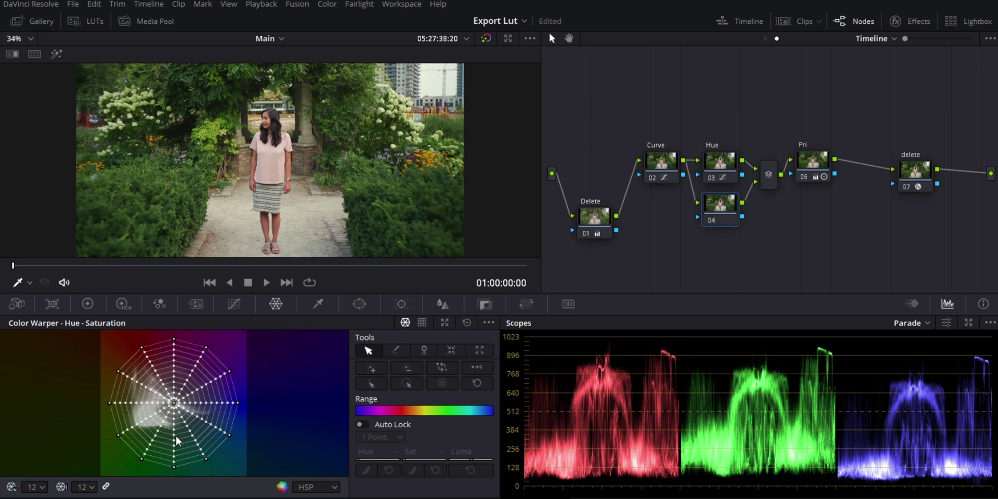
pyautogui.click(441, 323)
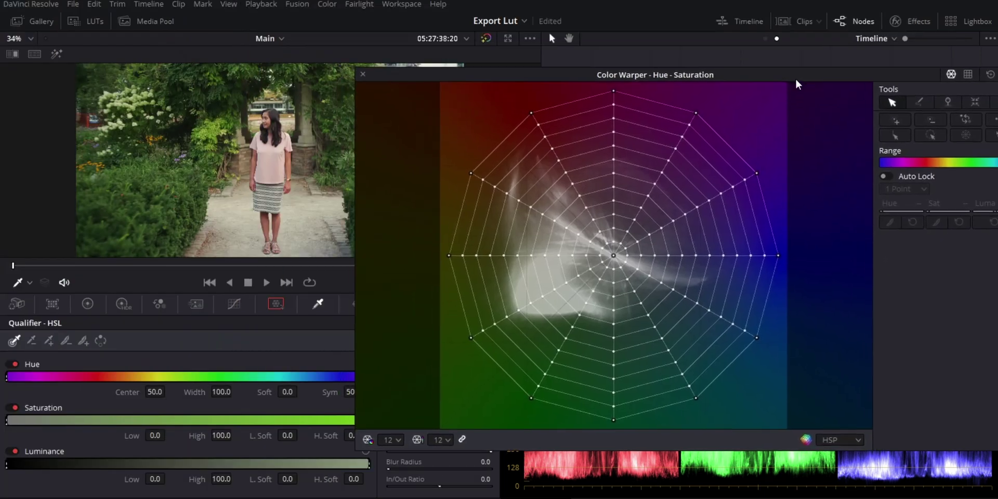
pyautogui.moveTo(324, 248); pyautogui.dragTo(421, 239)
pyautogui.click(561, 289)
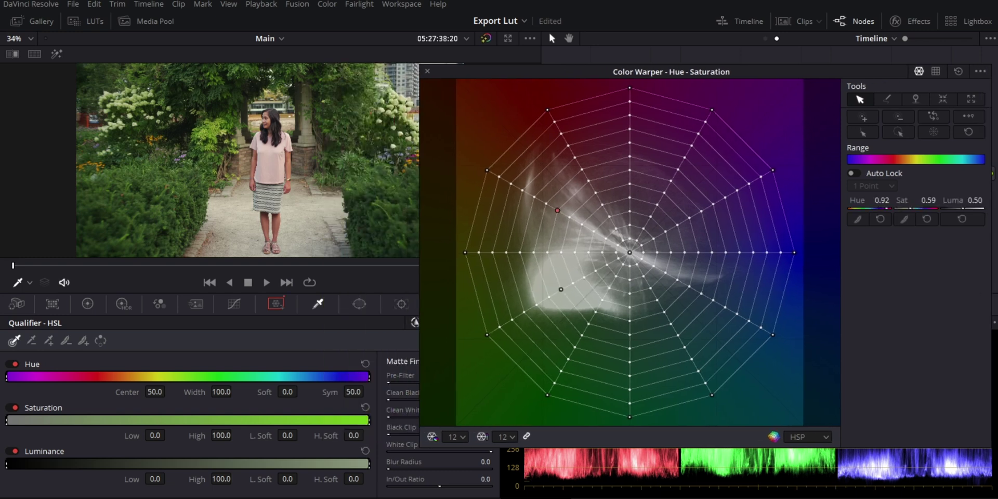
pyautogui.click(692, 288)
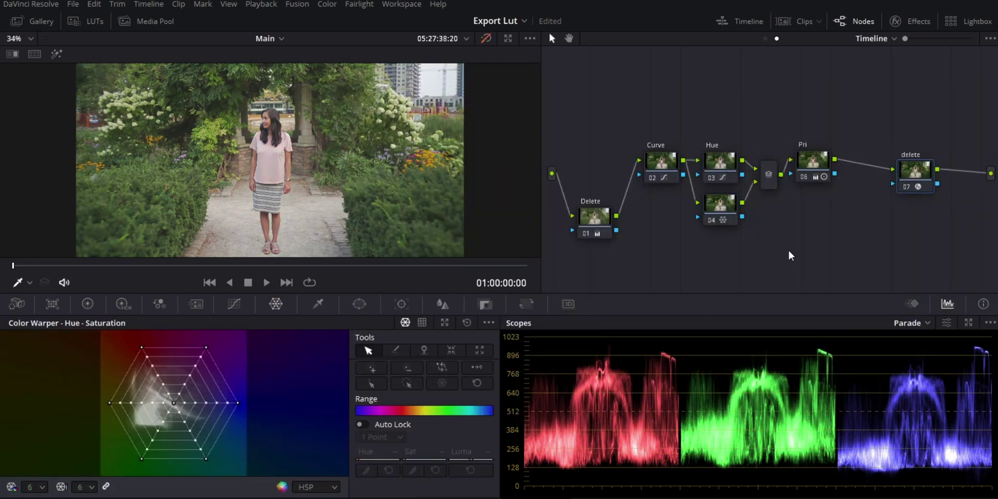
# - Turn the bypassed grades back on, show the clip thumbnails and view clip 02 in the full-screen viewer
pyautogui.hotkey('shift', 'd')
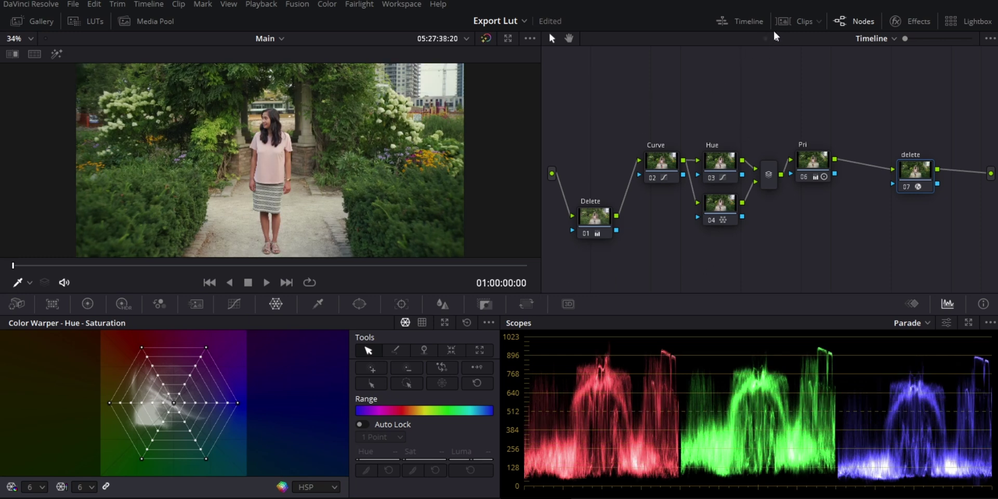
pyautogui.click(787, 23)
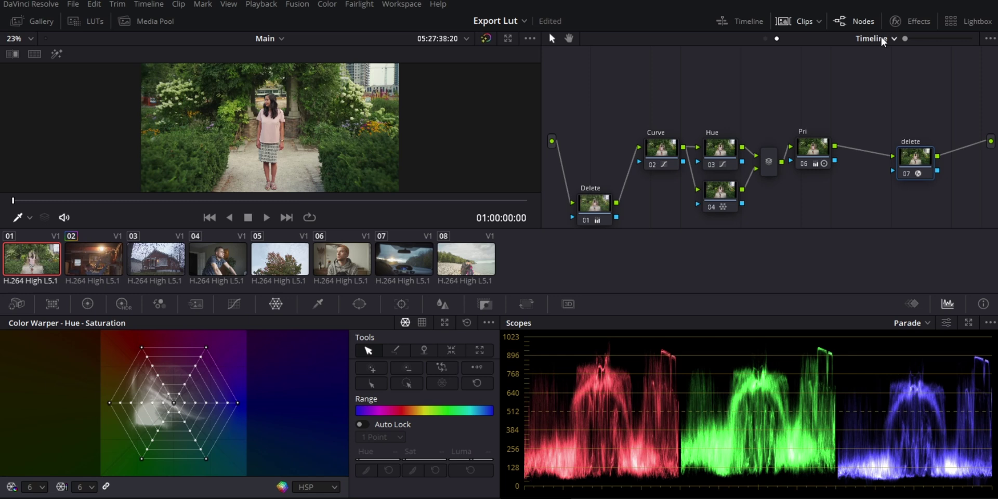
pyautogui.click(83, 255)
pyautogui.hotkey('alt', 'f')
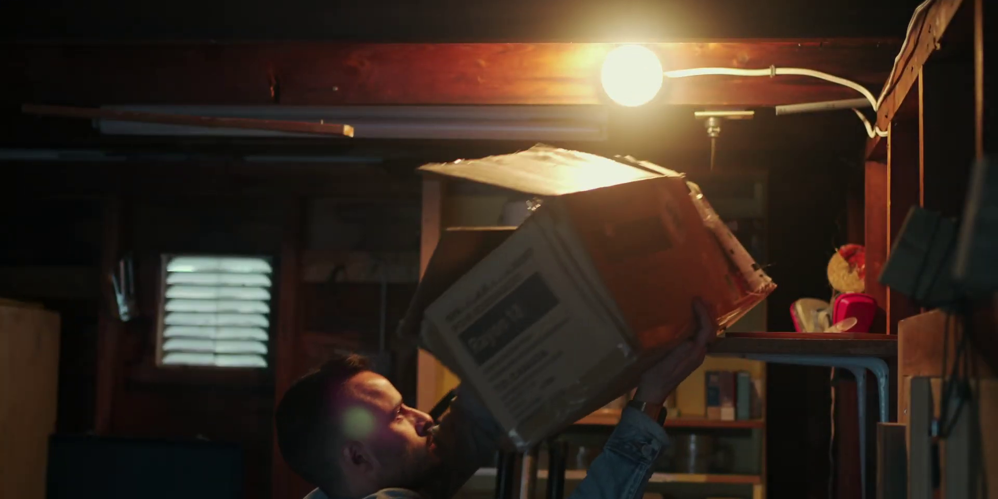
# - Compare clips 03 and 05 with all grades bypassed and enabled in the enlarged viewer
pyautogui.click(161, 456)
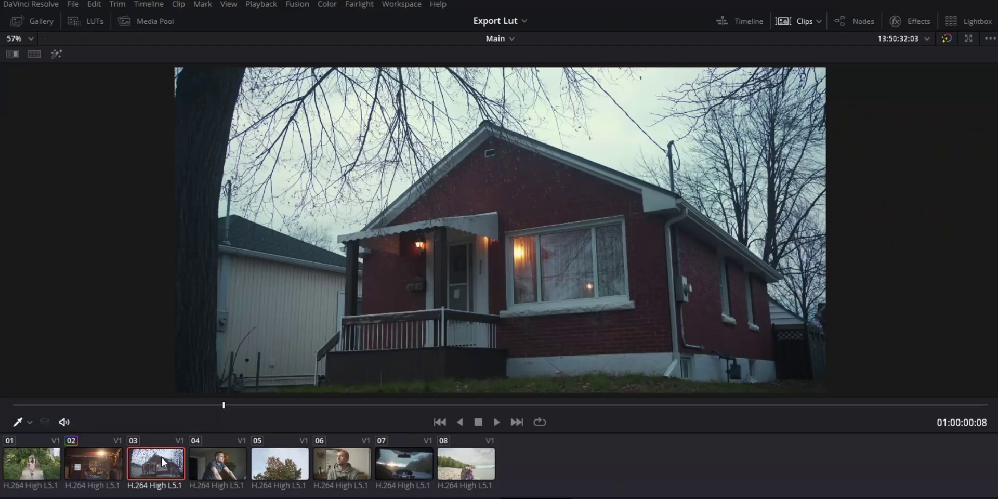
pyautogui.hotkey('shift', 'd')
pyautogui.hotkey('shift', 'd')
pyautogui.hotkey('shift', 'd')
pyautogui.hotkey('shift', 'd')
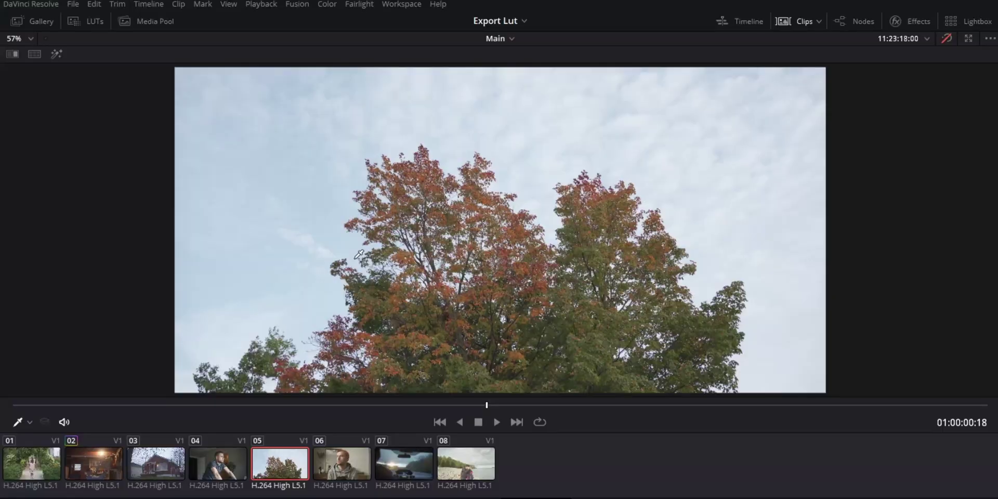
pyautogui.hotkey('shift', 'd')
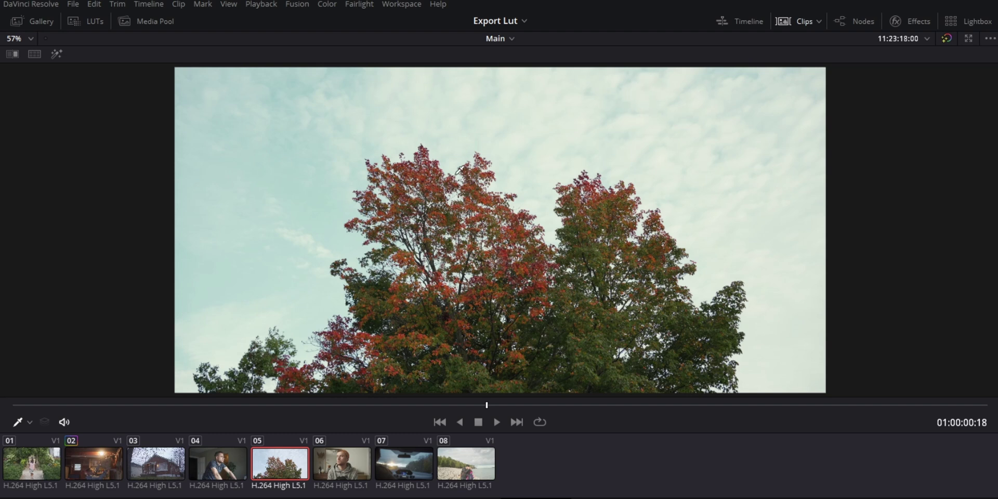
# - Compare clip 07 with all grades bypassed and enabled
pyautogui.click(402, 462)
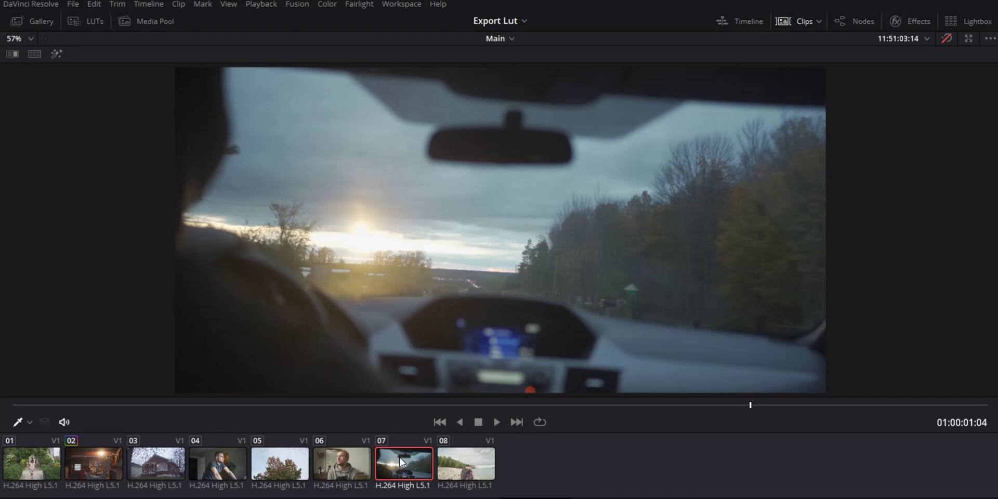
pyautogui.hotkey('shift', 'd')
pyautogui.hotkey('shift', 'd')
pyautogui.hotkey('shift', 'd')
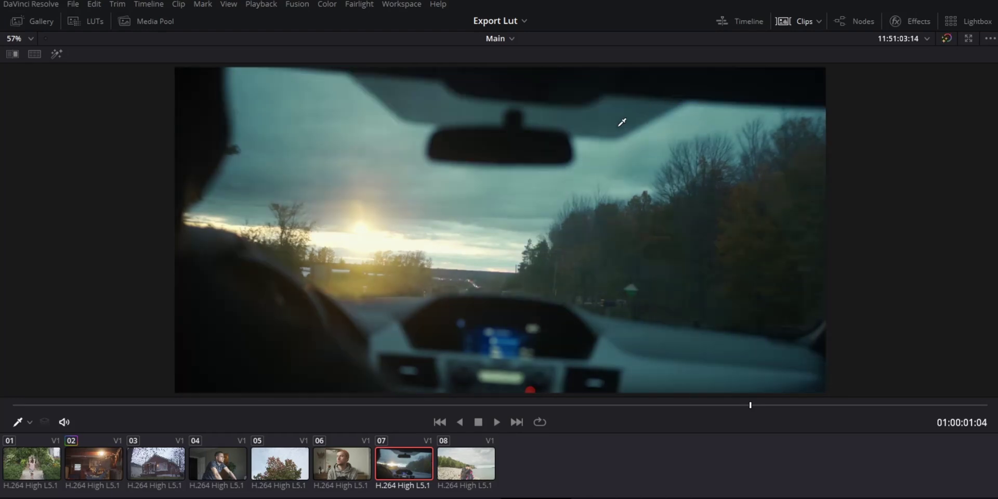
pyautogui.hotkey('shift', 'd')
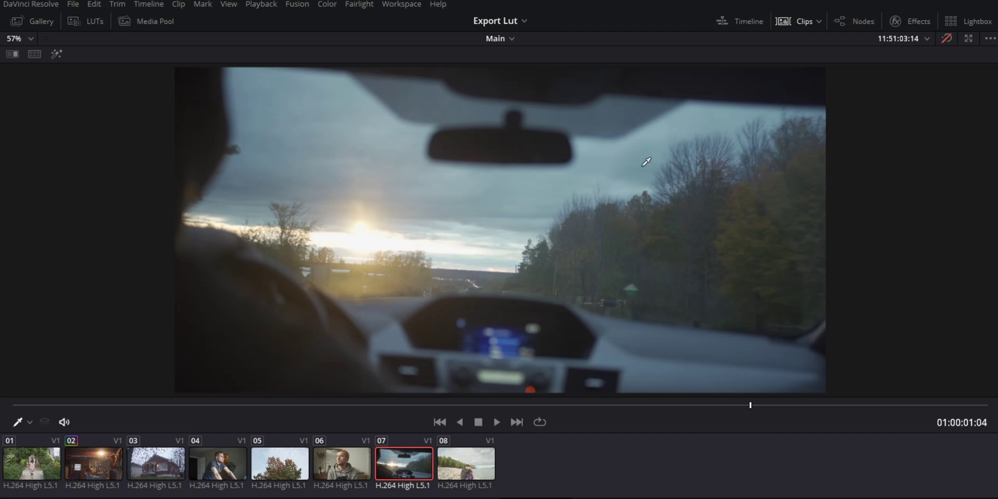
pyautogui.hotkey('shift', 'd')
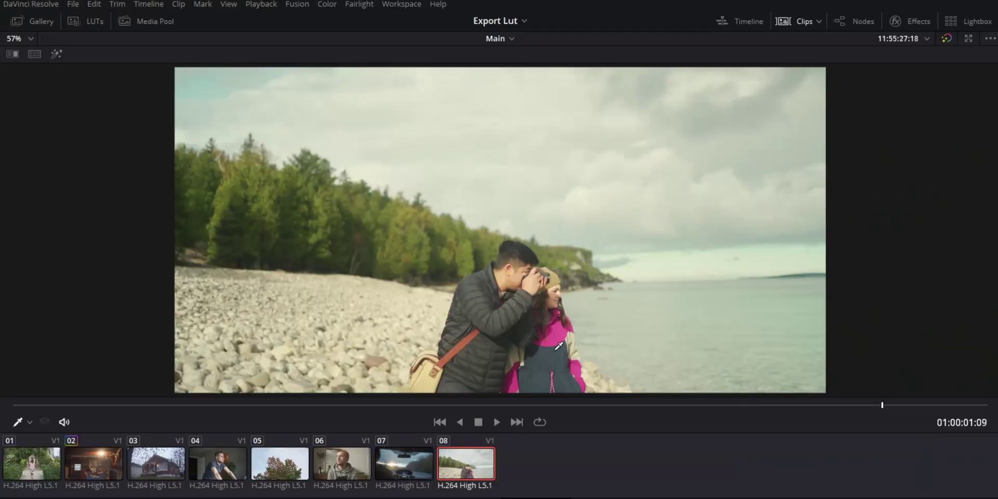
# - Compare clip 08 with all grades bypassed and enabled, and return to the node layout without the clip thumbnails
pyautogui.hotkey('shift', 'd')
pyautogui.hotkey('shift', 'd')
pyautogui.hotkey('shift', 'd')
pyautogui.hotkey('shift', 'd')
pyautogui.hotkey('alt', 'f')
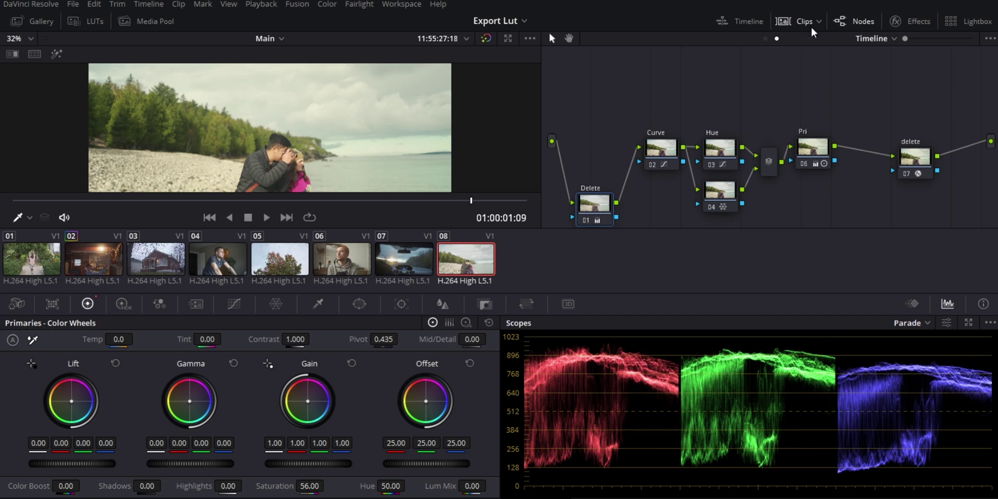
pyautogui.click(794, 23)
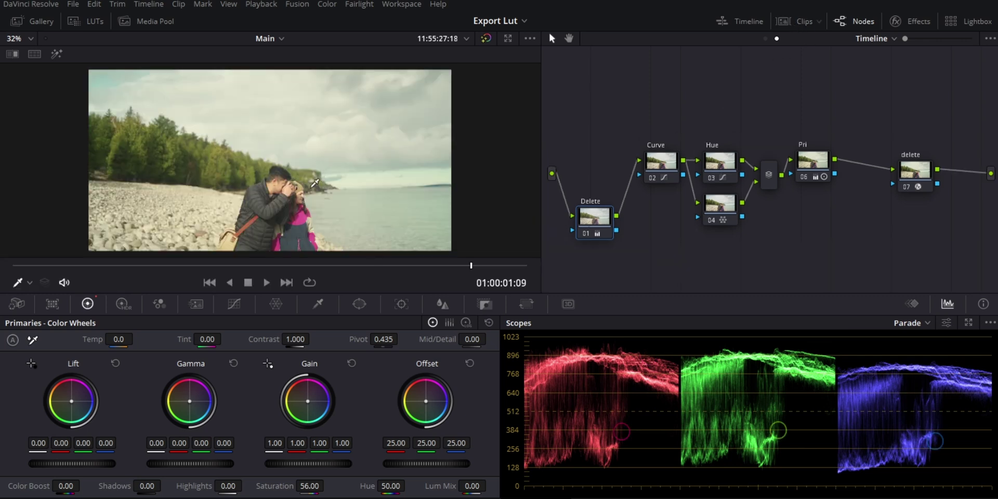
# - Balance the exposure on the first Delete node with lift at -0.08, gamma at -0.01 and gain at 0.96
pyautogui.scroll(1, 297, 186)
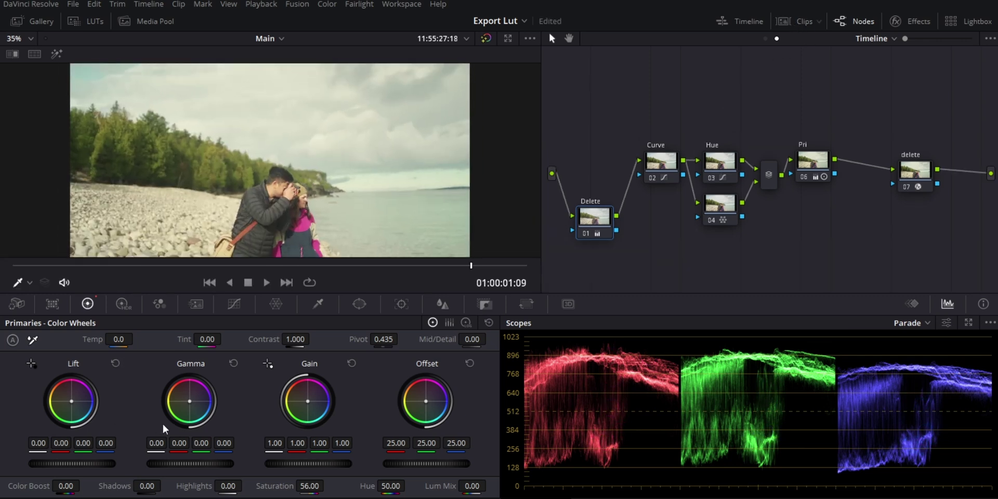
pyautogui.scroll(-6, 86, 462)
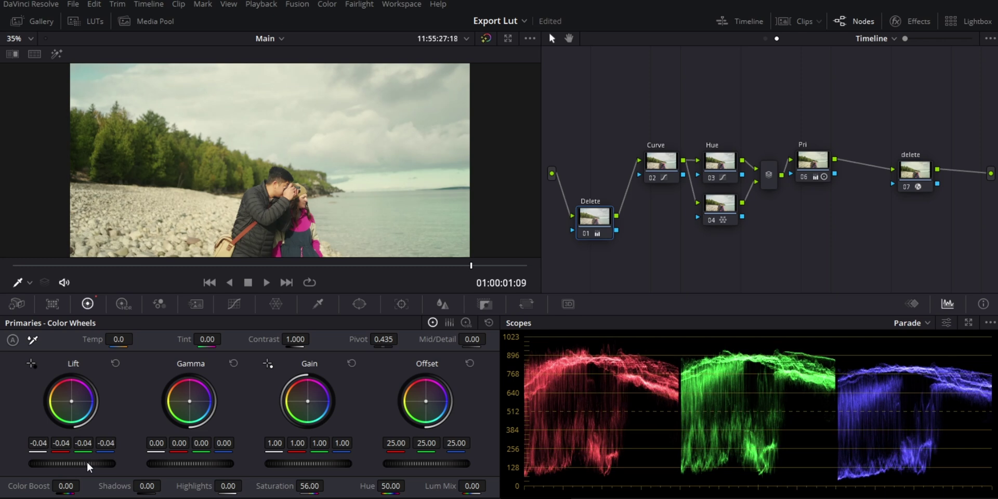
pyautogui.scroll(-2, 87, 462)
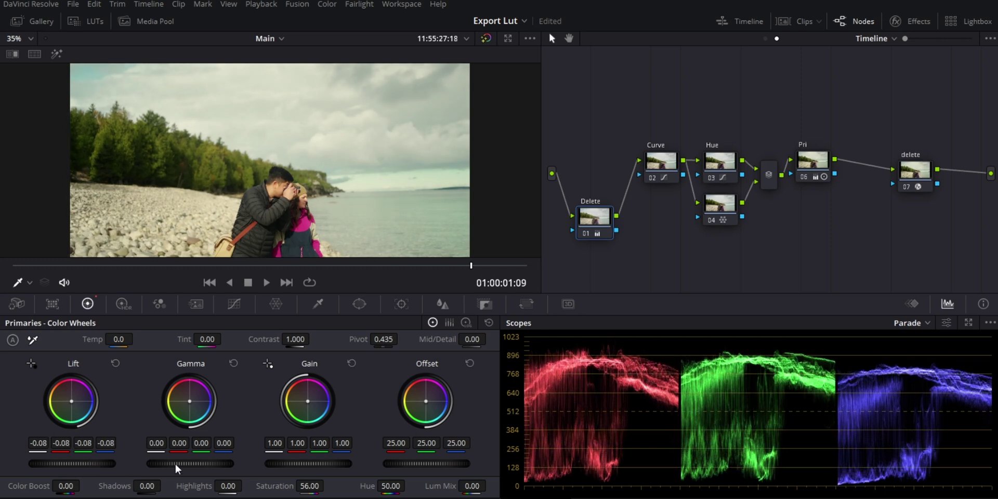
pyautogui.scroll(-3, 176, 464)
pyautogui.scroll(1, 176, 463)
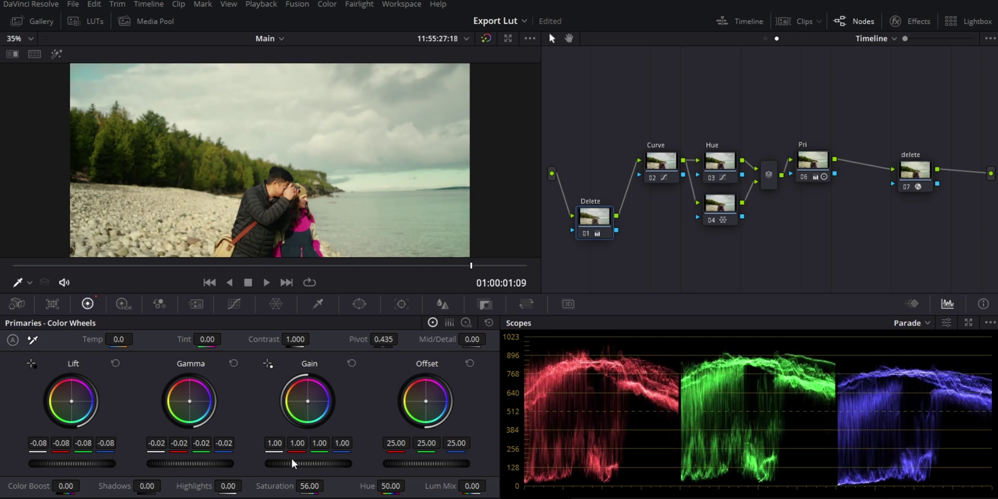
pyautogui.scroll(-7, 293, 464)
pyautogui.scroll(3, 292, 456)
pyautogui.scroll(1, 197, 463)
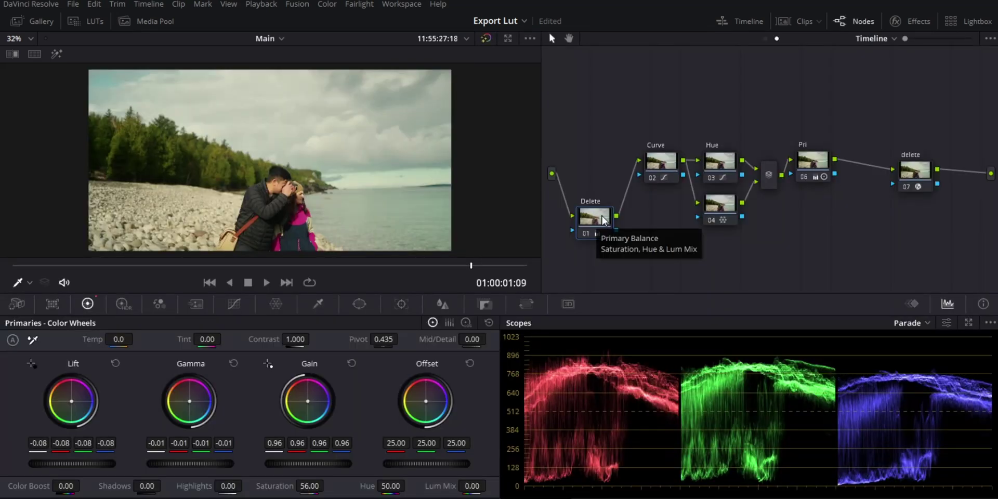
# - Remove both nodes labelled Delete from the start and end of the timeline node tree, keeping the Curve, Hue and Pri nodes
pyautogui.press('Delete')
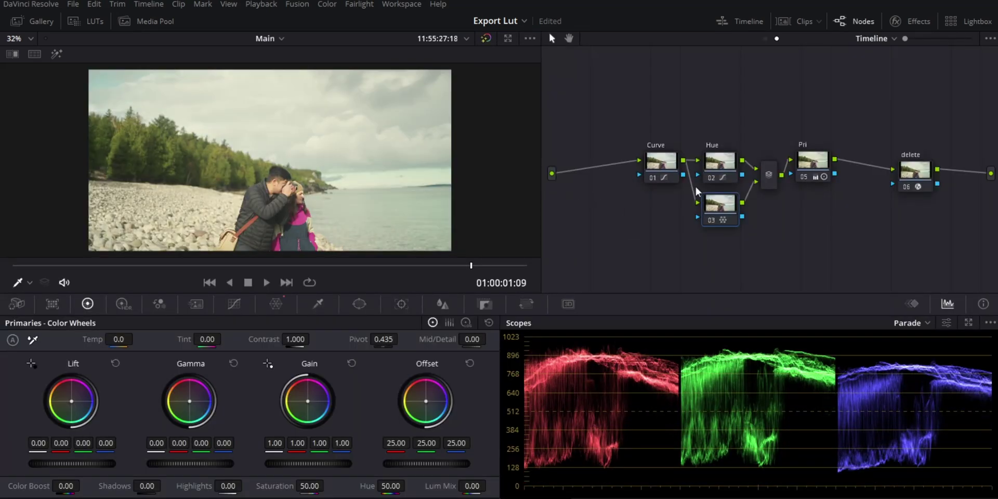
pyautogui.click(925, 171)
pyautogui.press('Delete')
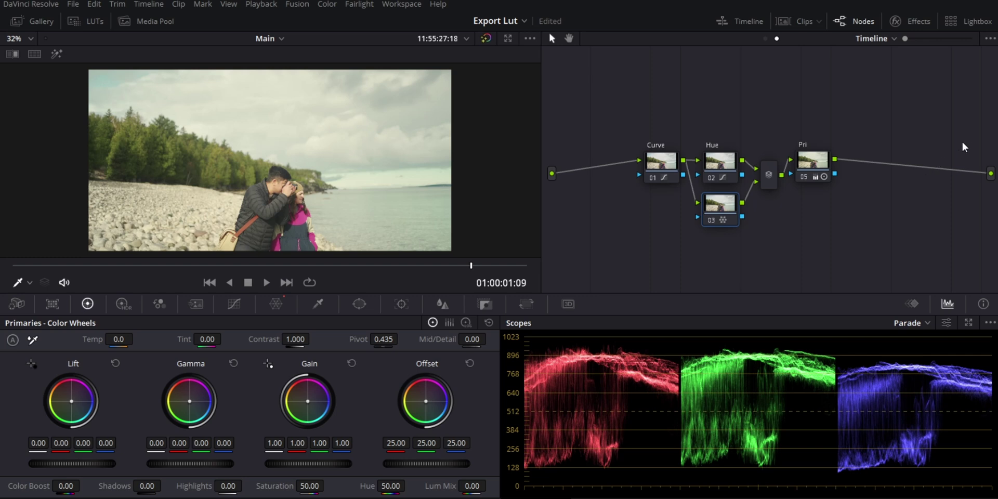
pyautogui.moveTo(831, 121); pyautogui.dragTo(602, 245)
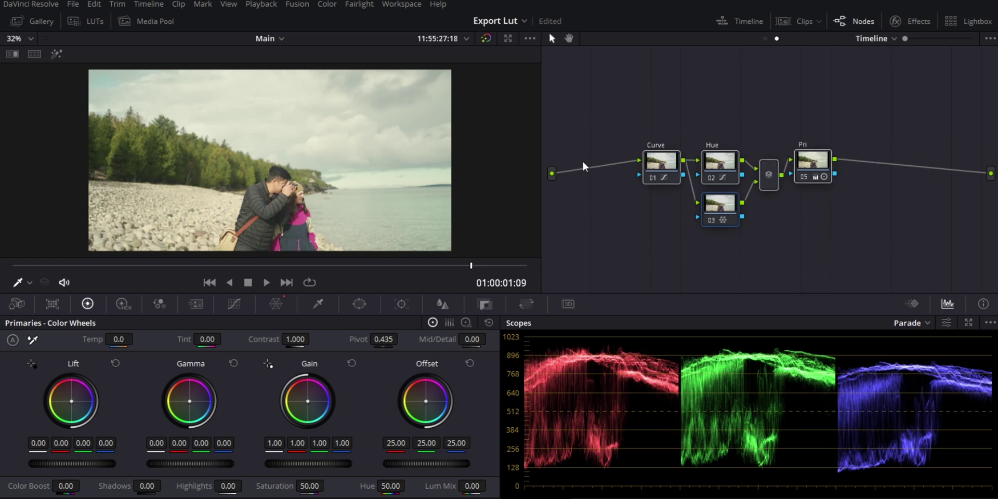
pyautogui.click(619, 122)
# - Generate a 33 Point Cube LUT from clip 01 and save it in the Tutorial folder on the desktop
pyautogui.click(785, 21)
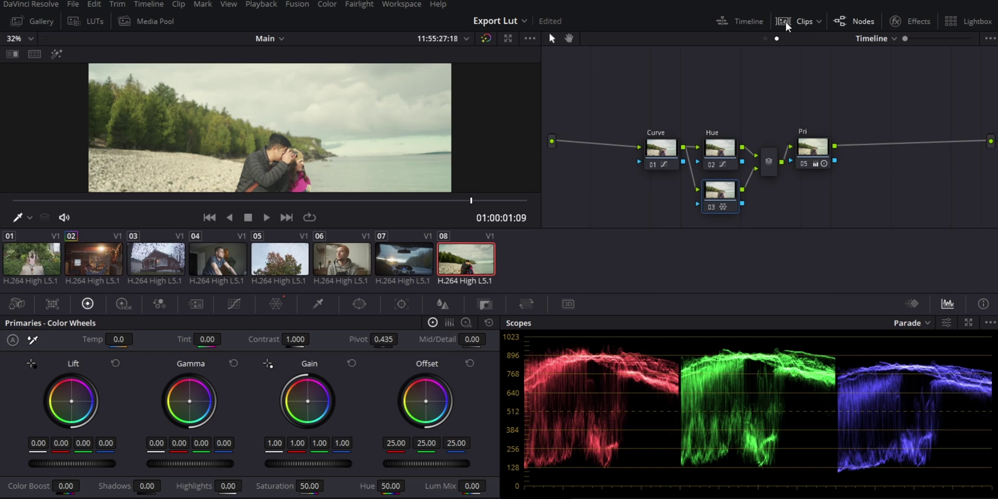
pyautogui.click(42, 260)
pyautogui.rightClick(25, 253)
pyautogui.moveTo(59, 371)
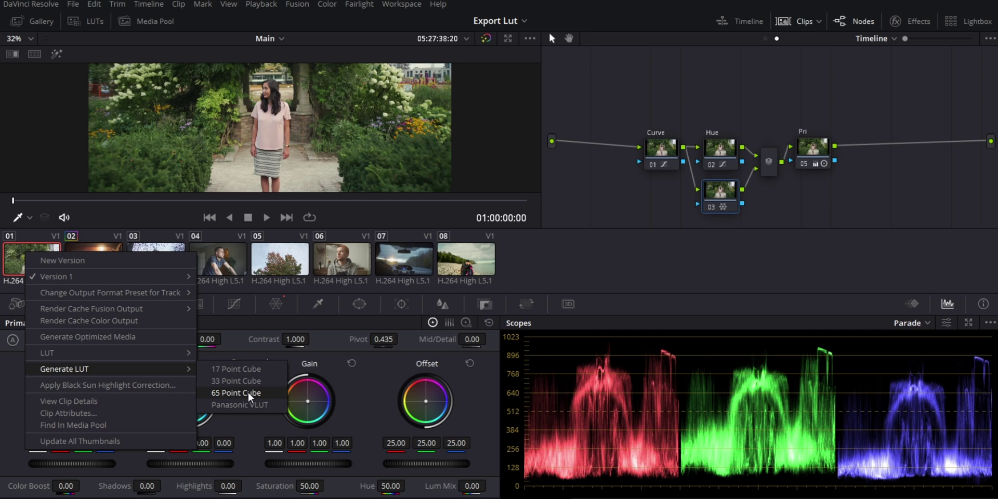
pyautogui.click(223, 380)
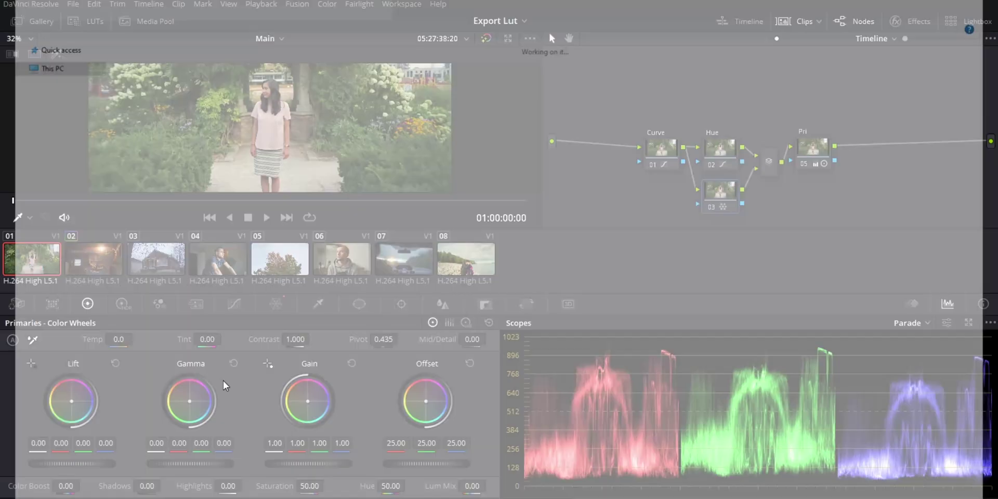
pyautogui.press('Return')
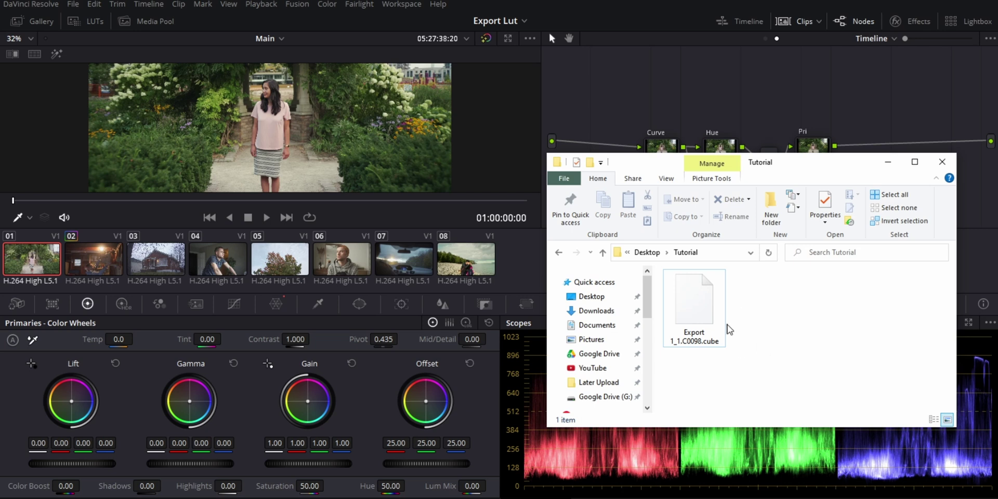
pyautogui.click(622, 92)
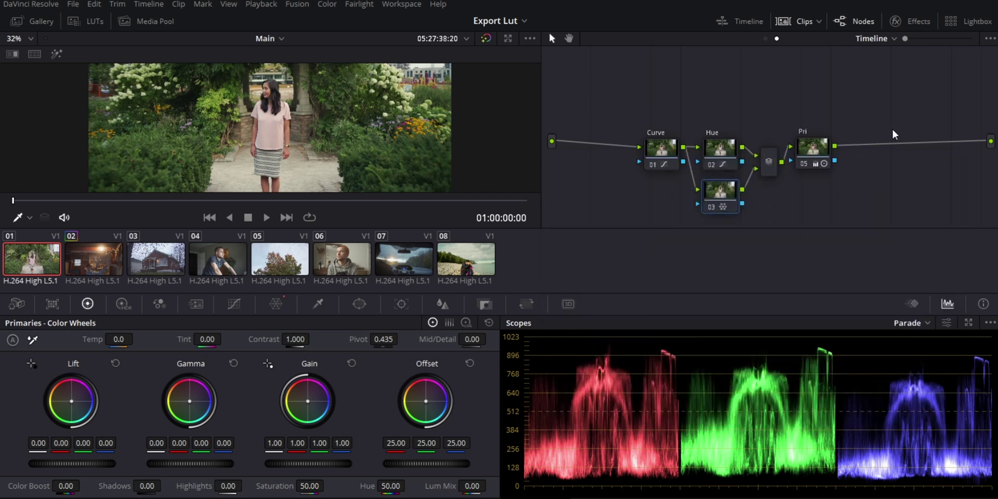
# - Hide the clip thumbnails, add a blank node, and wire it directly from source to output so the graded branch is disconnected from the output
pyautogui.click(794, 24)
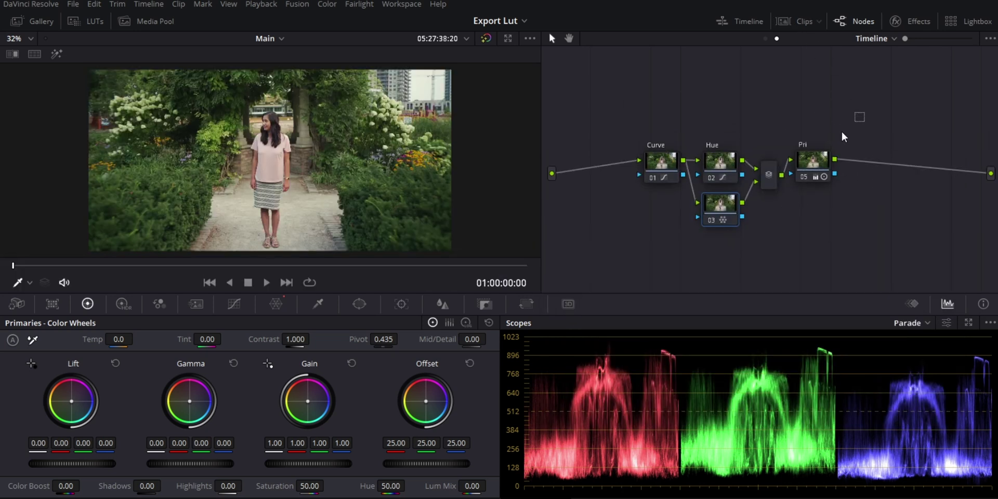
pyautogui.hotkey('shift', 's')
pyautogui.moveTo(672, 161); pyautogui.dragTo(662, 233)
pyautogui.moveTo(593, 129); pyautogui.dragTo(631, 105)
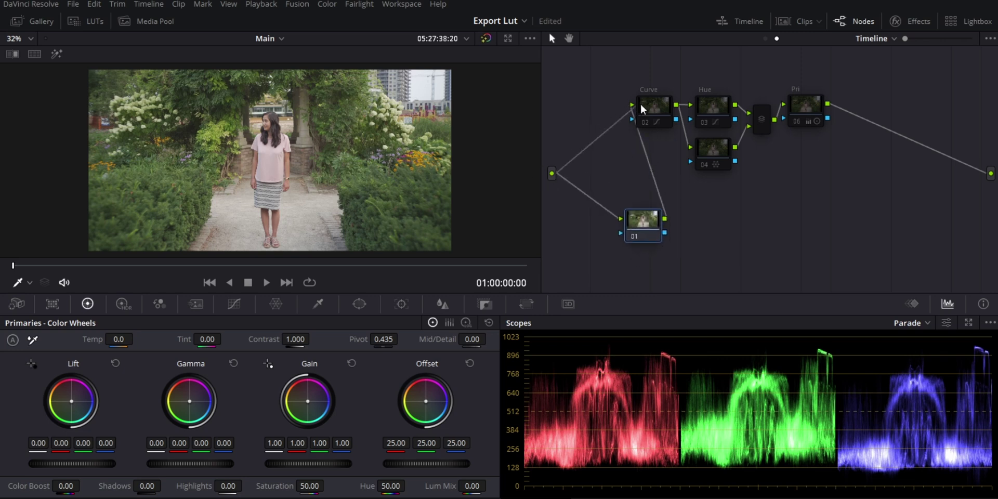
pyautogui.moveTo(655, 222); pyautogui.dragTo(991, 174)
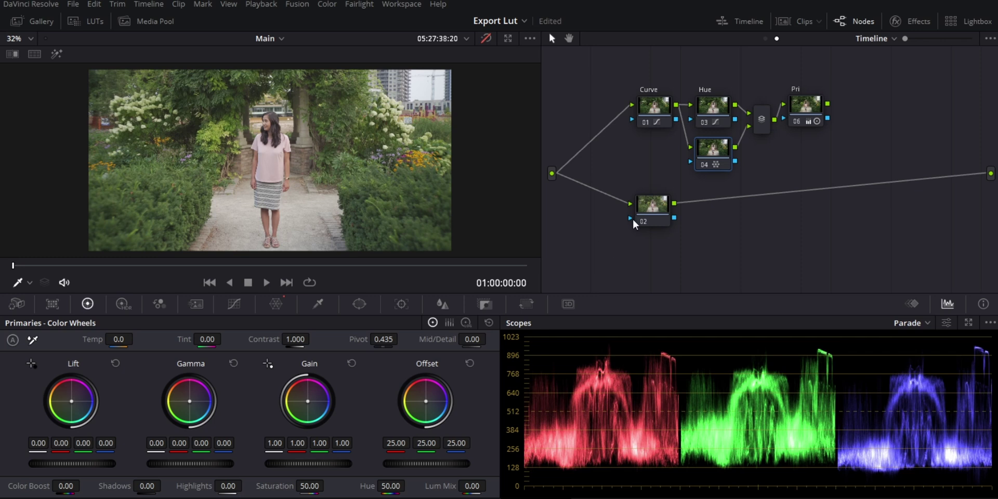
pyautogui.hotkey('ctrl', 's')
# - Open the Panasonic LUT folder's file location, go up to the main LUT folder and create a folder named Tutorial there
pyautogui.click(85, 21)
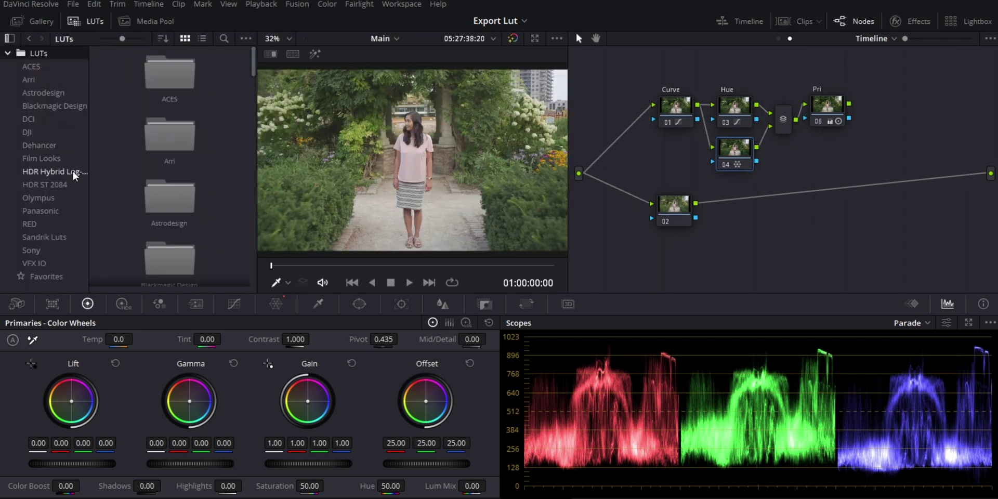
pyautogui.rightClick(39, 210)
pyautogui.click(55, 230)
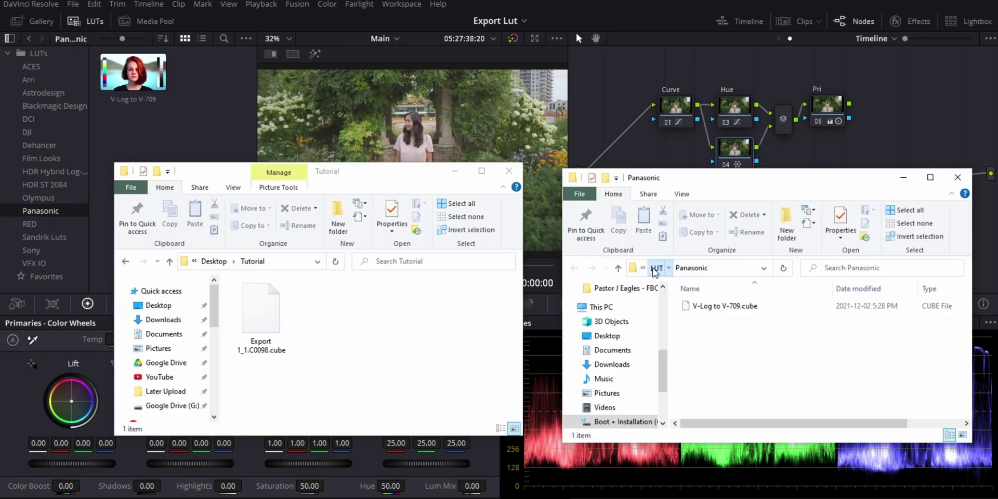
pyautogui.scroll(-5, 723, 364)
pyautogui.scroll(4, 719, 367)
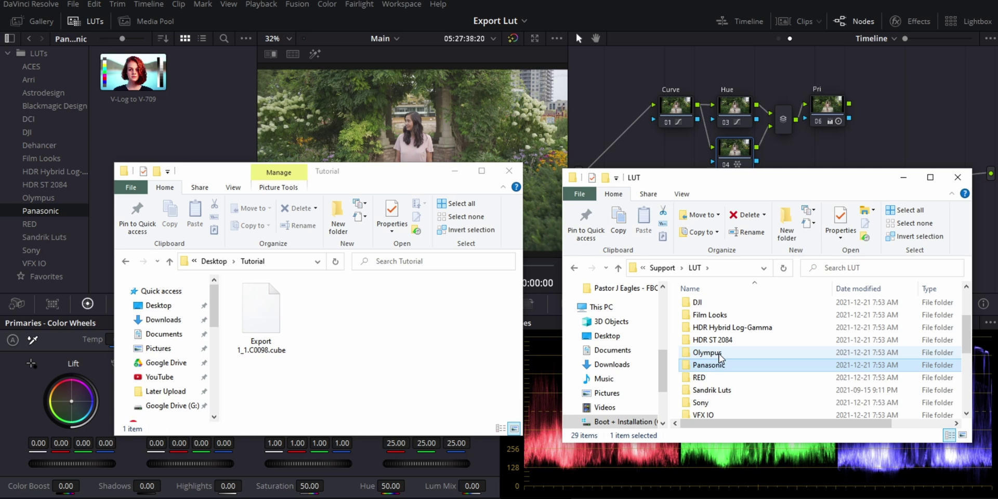
pyautogui.click(714, 365)
pyautogui.press('Escape')
pyautogui.hotkey('ctrl', 'shift', 'n')
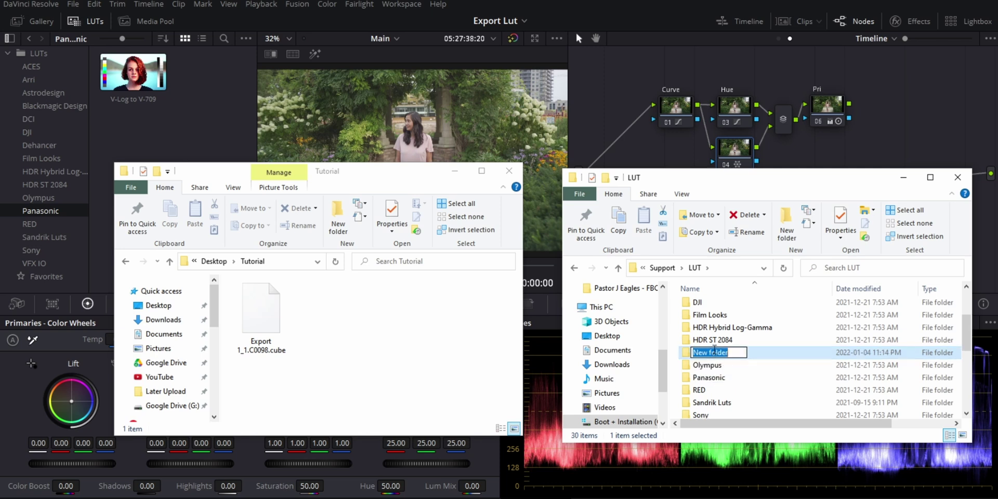
pyautogui.write('Tutorial')
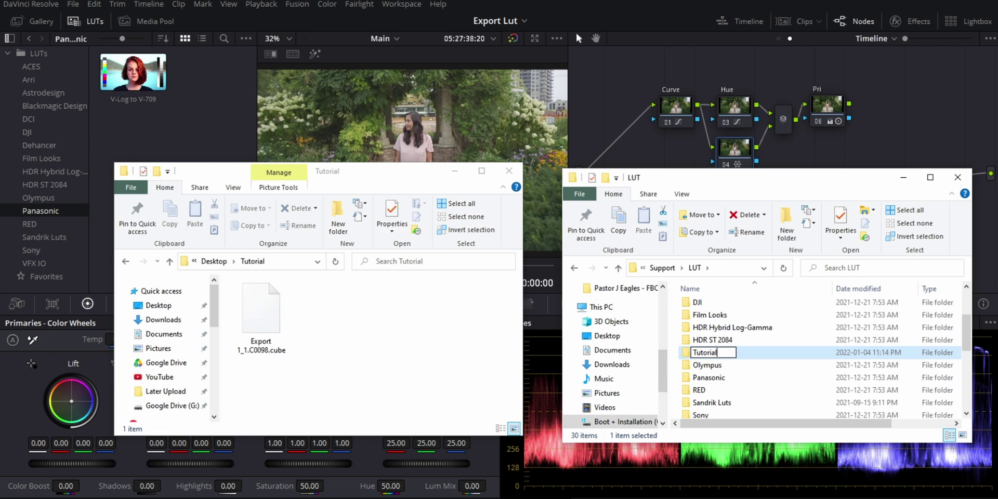
pyautogui.press('Return')
# - Copy Export 1_1.C0098.cube from the desktop's Tutorial folder into the LUT library's Tutorial folder and return to DaVinci Resolve
pyautogui.doubleClick(717, 414)
pyautogui.moveTo(262, 320); pyautogui.dragTo(751, 350)
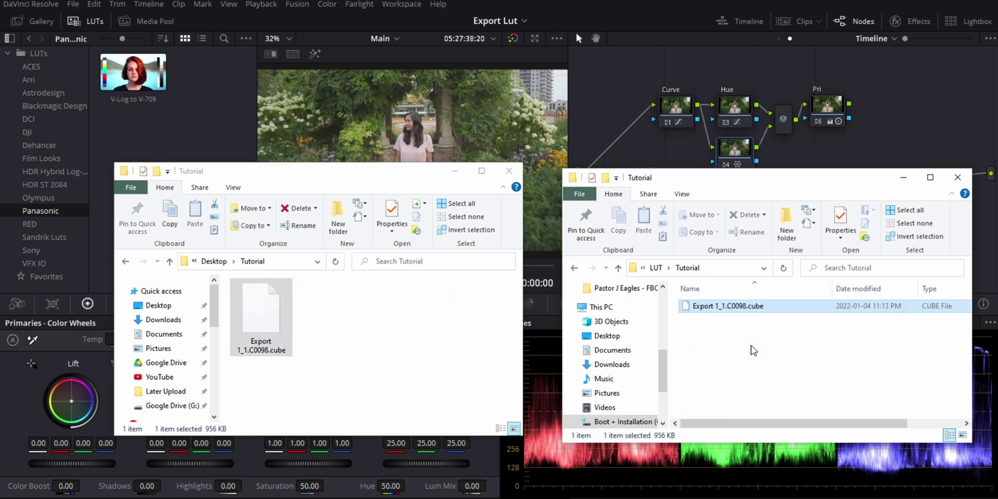
pyautogui.click(864, 156)
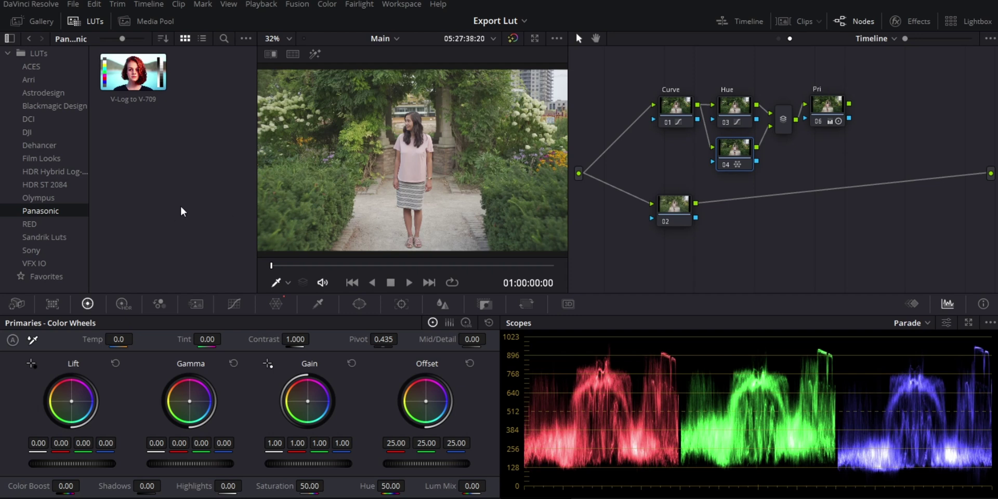
# - Refresh the LUT library and apply the Export 1_1.C0098 LUT from the Tutorial folder to the blank node 02
pyautogui.rightClick(39, 209)
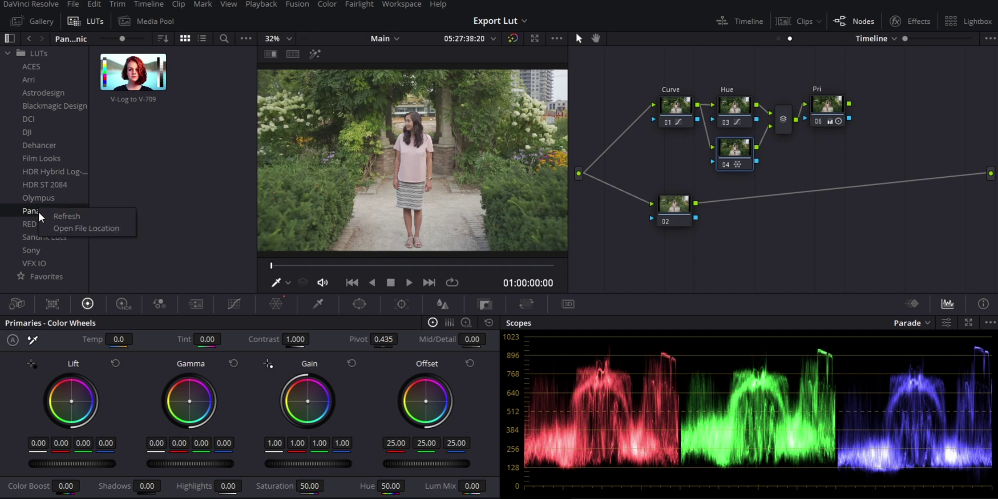
pyautogui.click(45, 215)
pyautogui.scroll(-1, 46, 220)
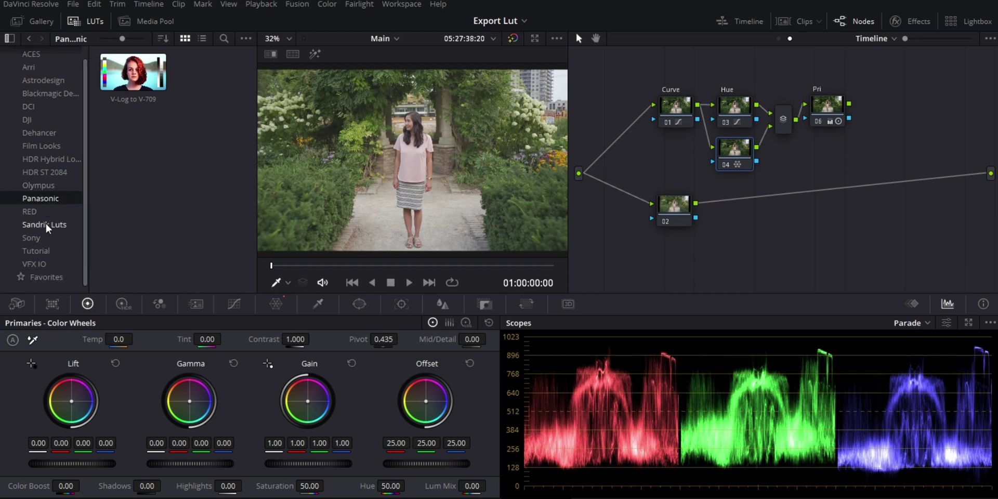
pyautogui.click(36, 251)
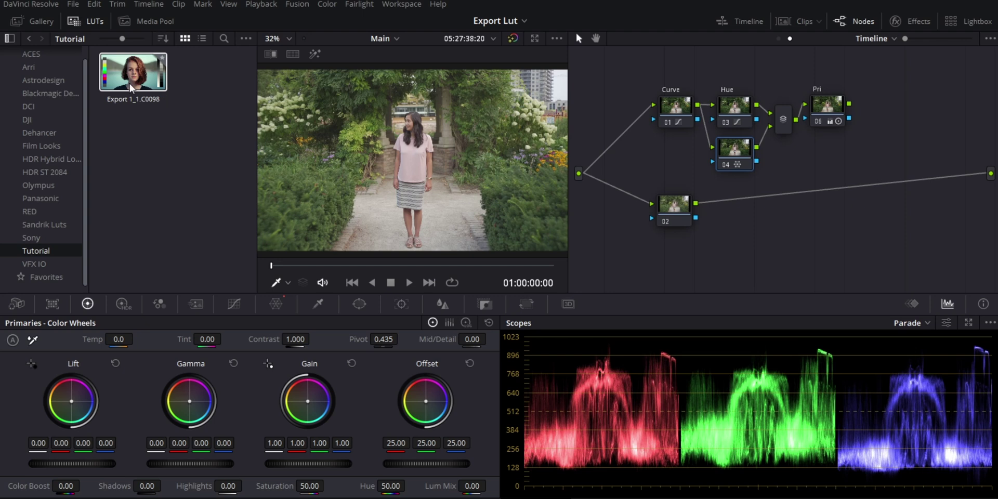
pyautogui.moveTo(109, 83); pyautogui.dragTo(684, 221)
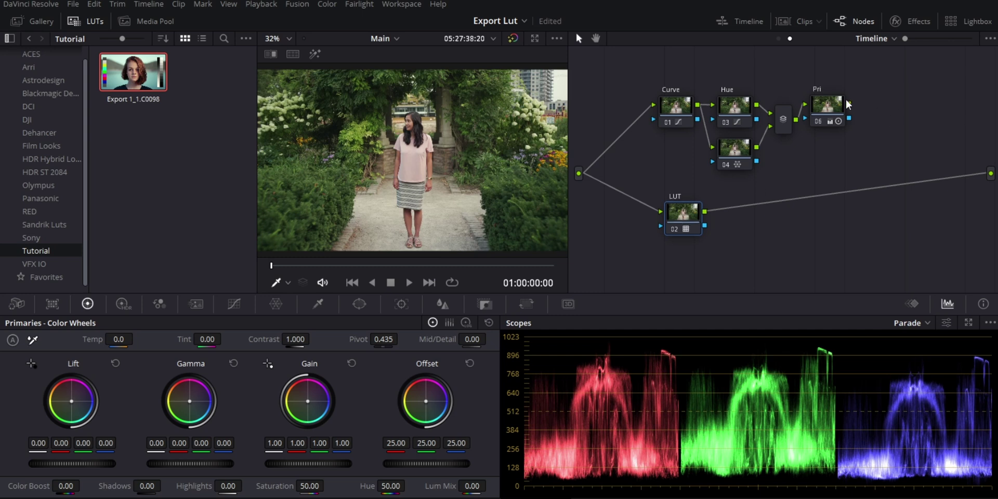
# - Compare the original node branch with the LUT node by connecting each to the output in turn, ending with the LUT node placed below Pri
pyautogui.moveTo(849, 104); pyautogui.dragTo(991, 175)
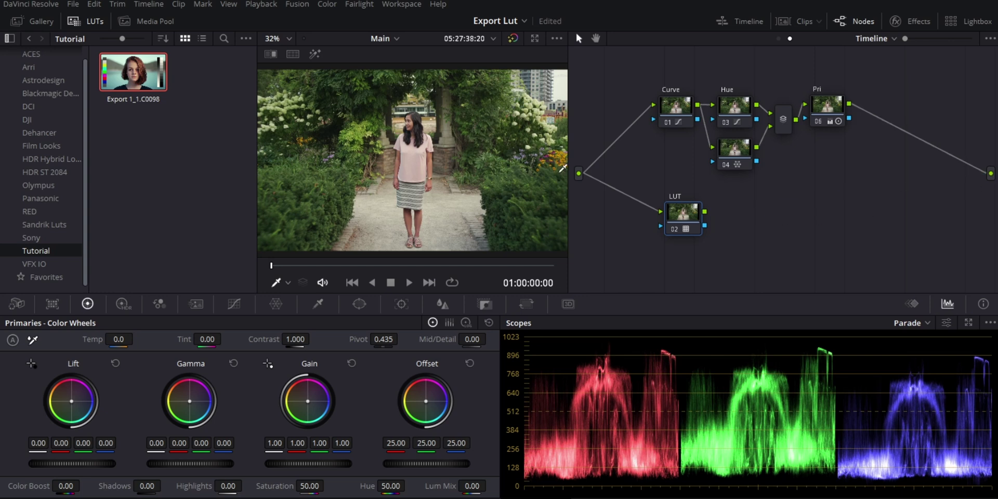
pyautogui.click(75, 21)
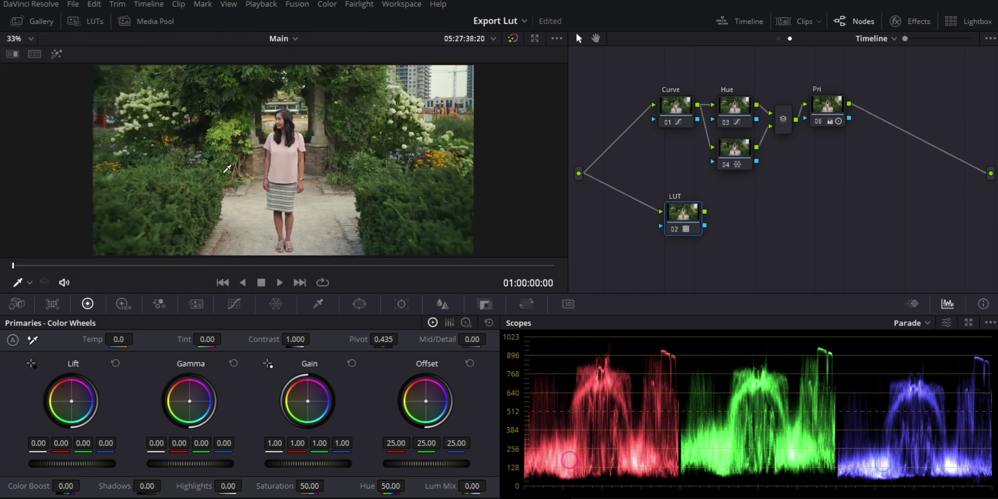
pyautogui.moveTo(706, 213); pyautogui.dragTo(991, 173)
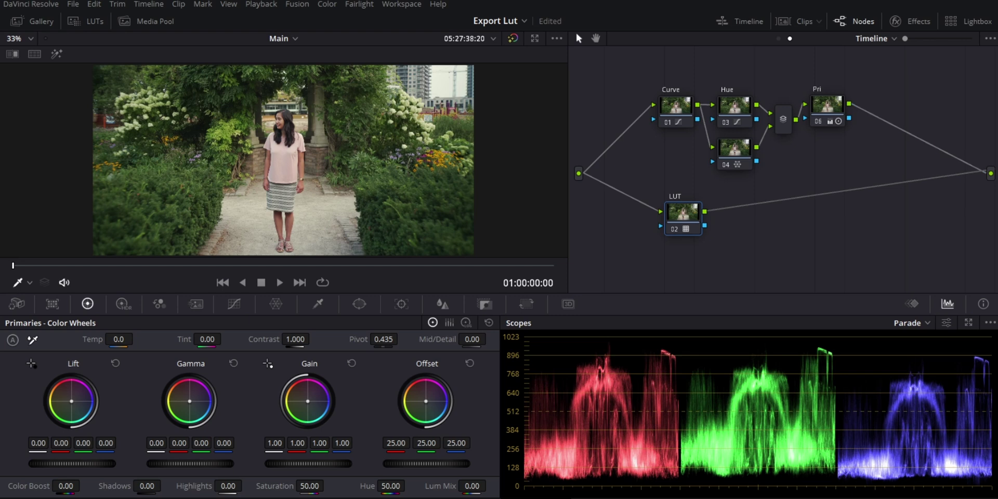
pyautogui.moveTo(679, 212); pyautogui.dragTo(821, 210)
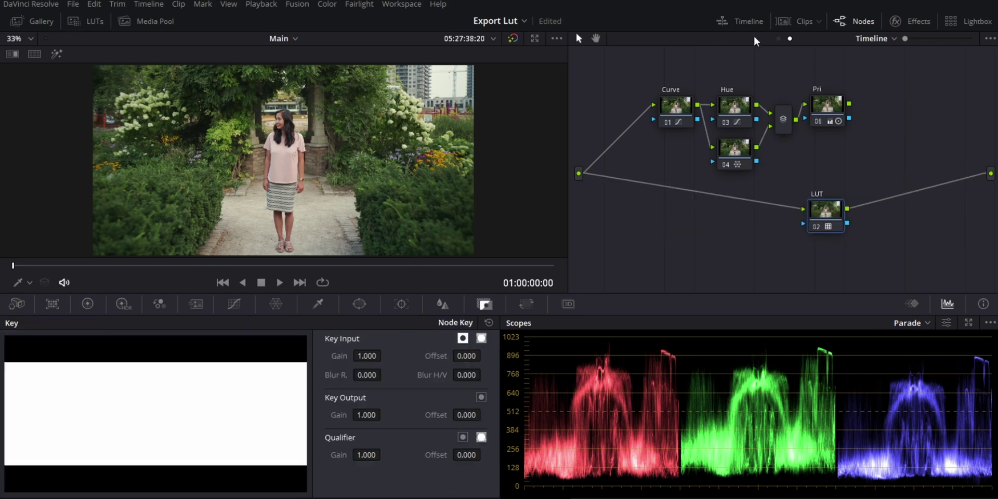
# - Show the clip thumbnails, switch the node graph to clip level and select clip 03
pyautogui.click(797, 22)
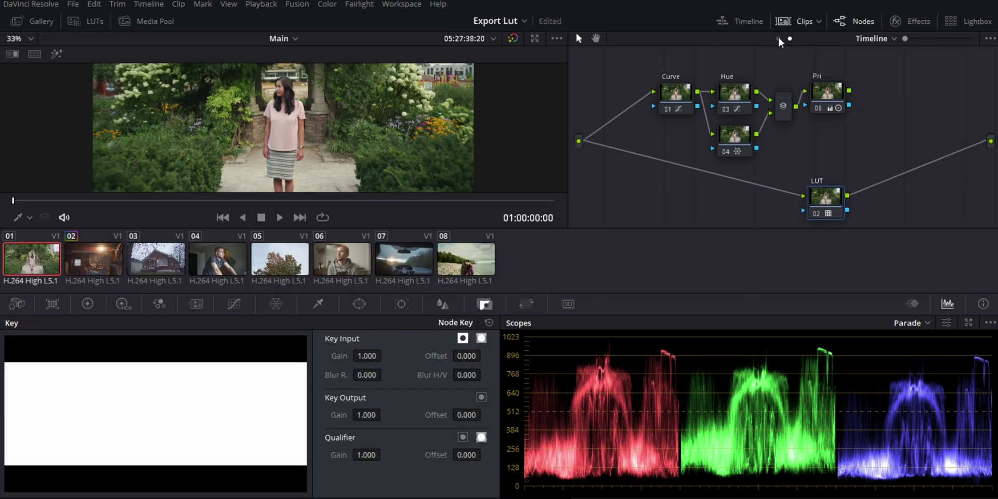
pyautogui.click(778, 38)
pyautogui.click(794, 39)
pyautogui.click(778, 38)
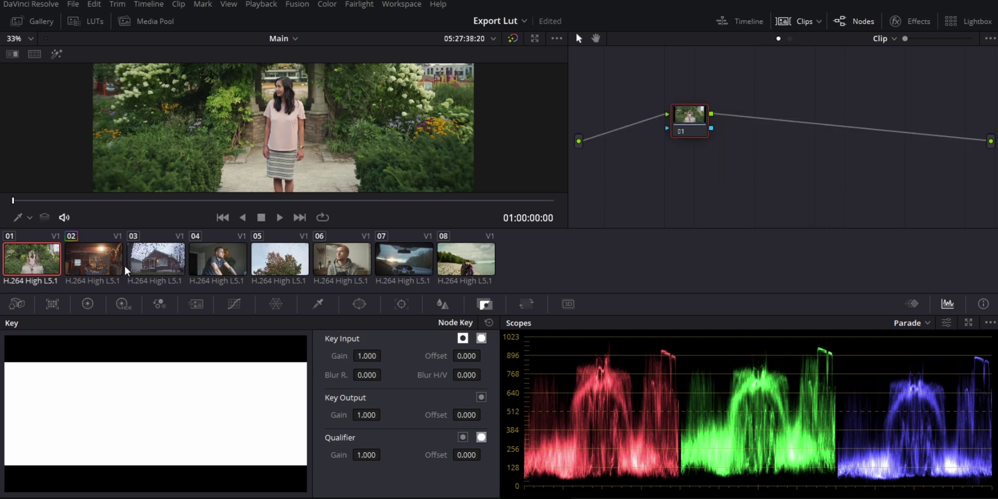
pyautogui.click(144, 266)
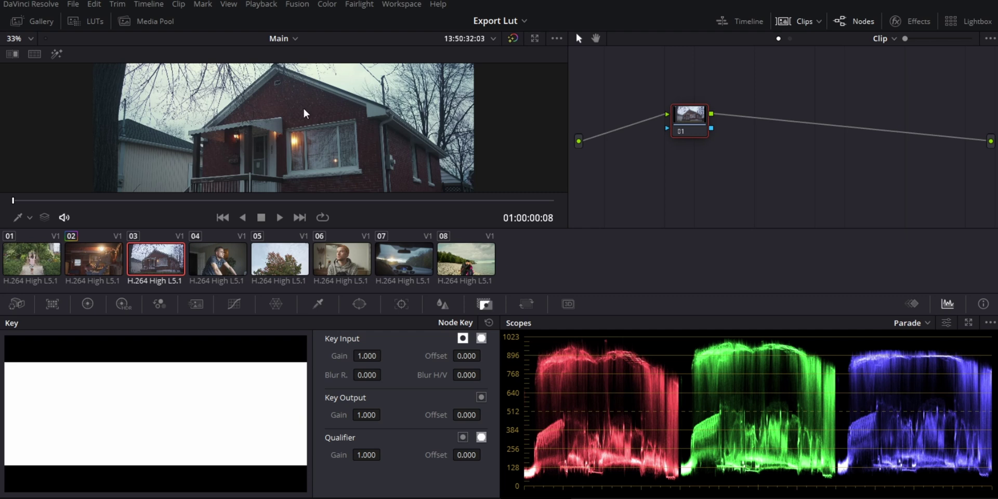
# - Balance clip 03's clip-level node with lift at -0.03, gamma at 0.02, gain at 0.97 and temp at 190
pyautogui.click(802, 21)
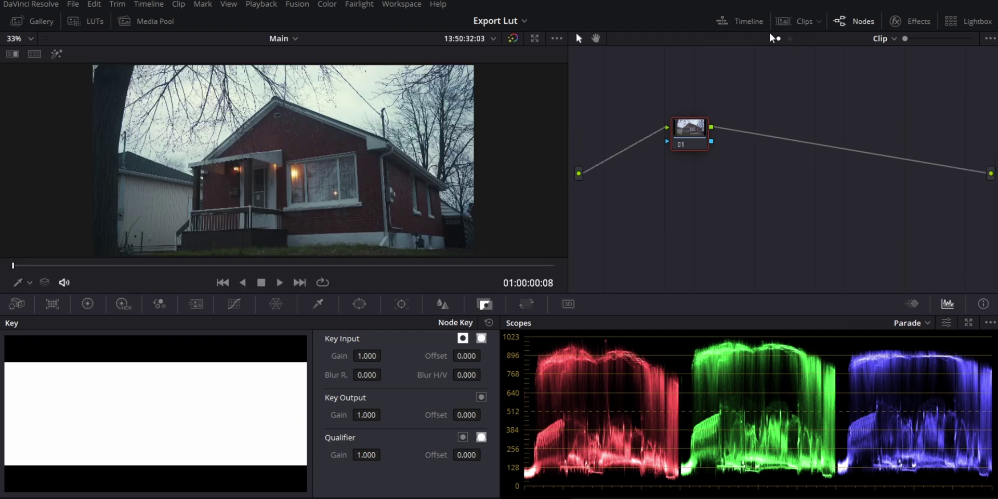
pyautogui.click(790, 39)
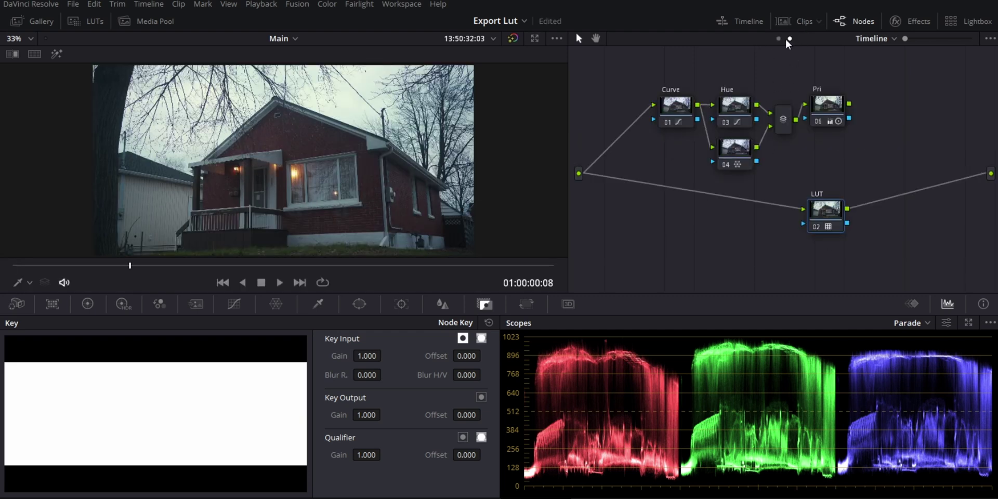
pyautogui.click(779, 39)
pyautogui.click(88, 305)
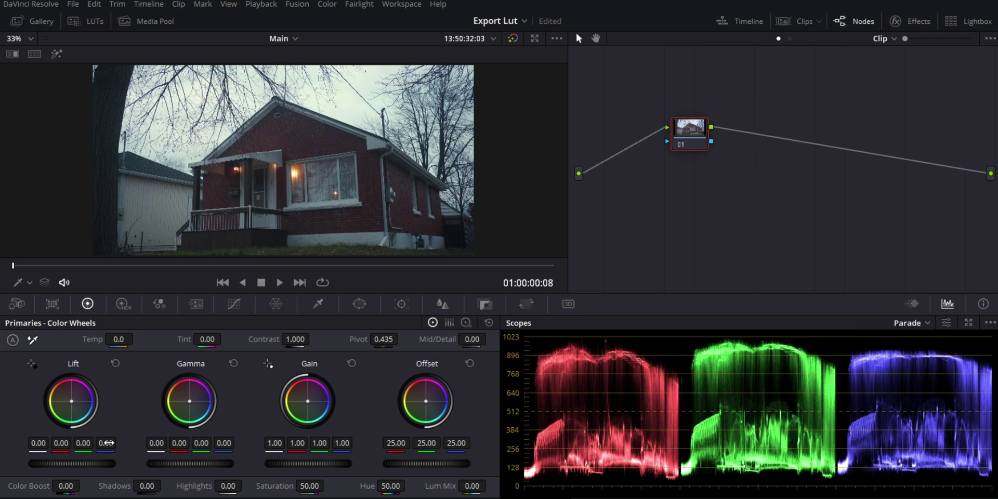
pyautogui.moveTo(83, 463); pyautogui.dragTo(83, 463)
pyautogui.moveTo(201, 463); pyautogui.dragTo(208, 459)
pyautogui.moveTo(304, 462); pyautogui.dragTo(295, 462)
pyautogui.moveTo(117, 339); pyautogui.dragTo(136, 338)
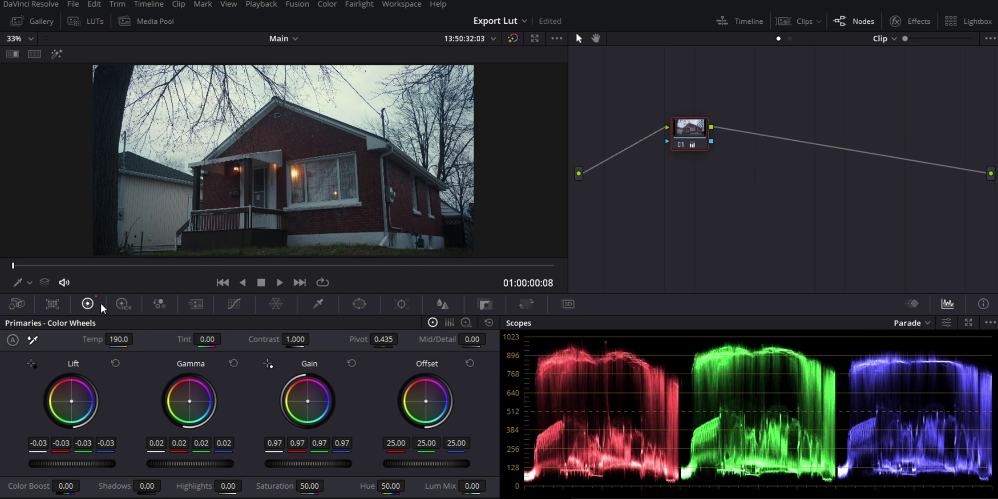
# - In the Color Warper, set the brick's red point to saturation 0.70 and a second point to hue 0.33 and saturation 0.62
pyautogui.click(269, 305)
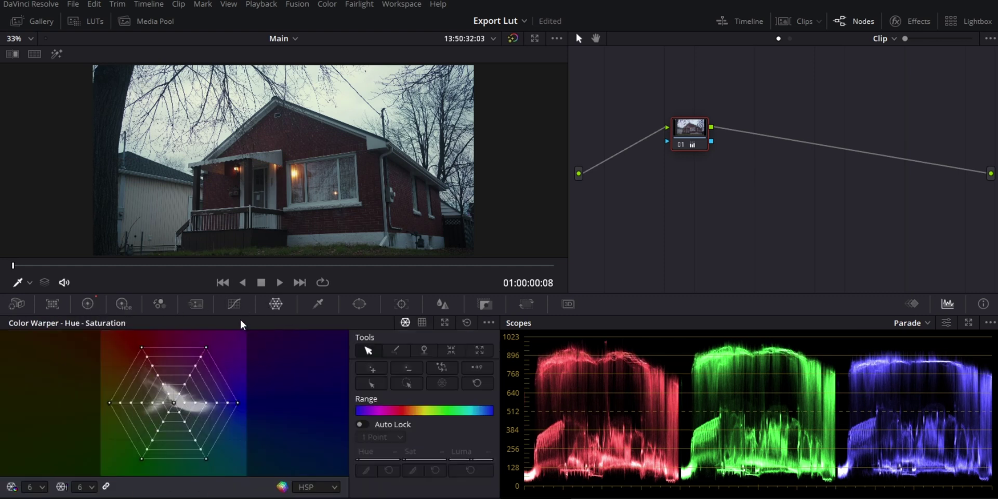
pyautogui.click(279, 199)
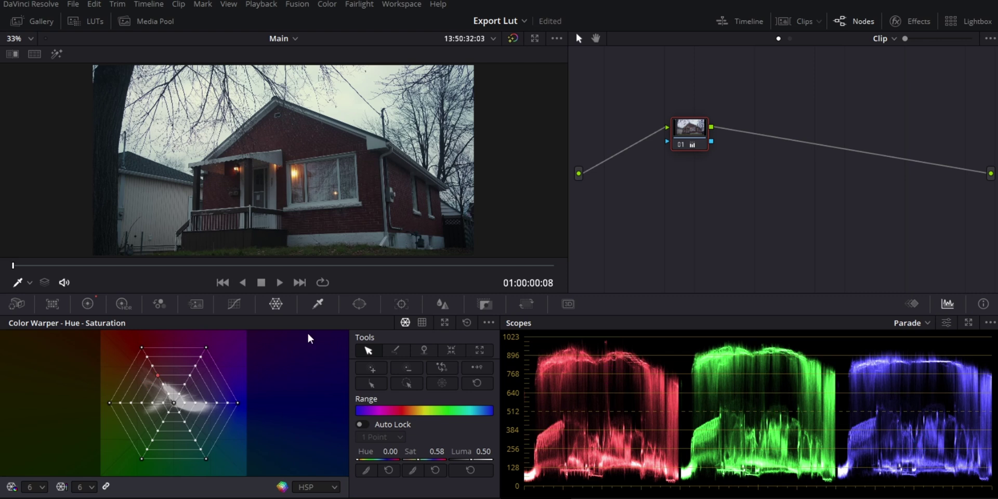
pyautogui.moveTo(158, 375); pyautogui.dragTo(154, 369)
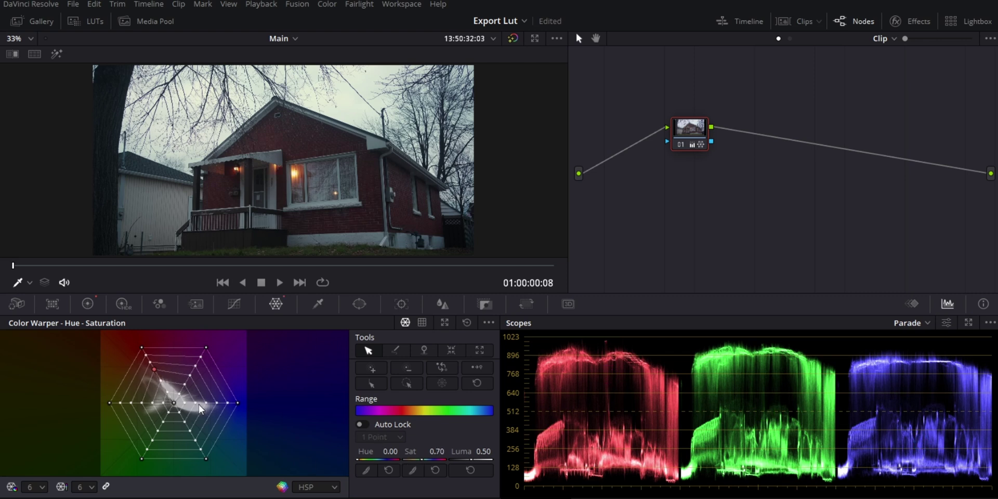
pyautogui.moveTo(421, 457); pyautogui.dragTo(457, 456)
# - Toggle clip 03's clip-level node off and on repeatedly to compare the image with and without the balance and warp
pyautogui.hotkey('shift', 'd')
pyautogui.hotkey('shift', 'd')
pyautogui.hotkey('shift', 'd')
pyautogui.hotkey('shift', 'd')
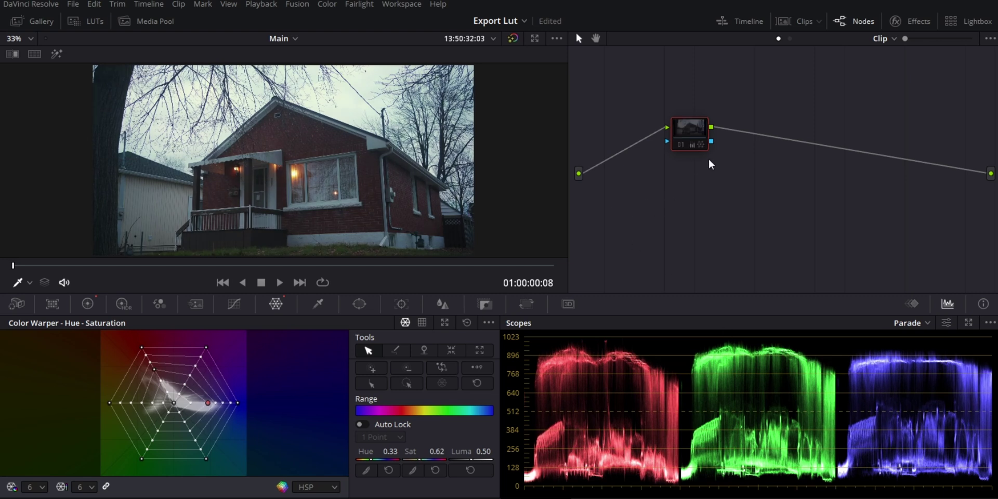
pyautogui.hotkey('shift', 'd')
pyautogui.hotkey('shift', 'd')
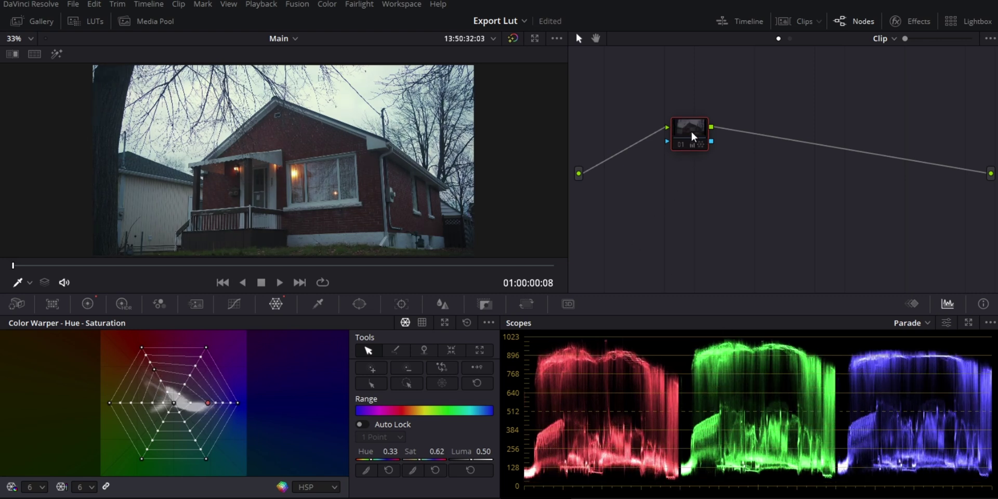
# - Switch the node graph to timeline level and compare the shot with all grades bypassed and restored
pyautogui.click(789, 40)
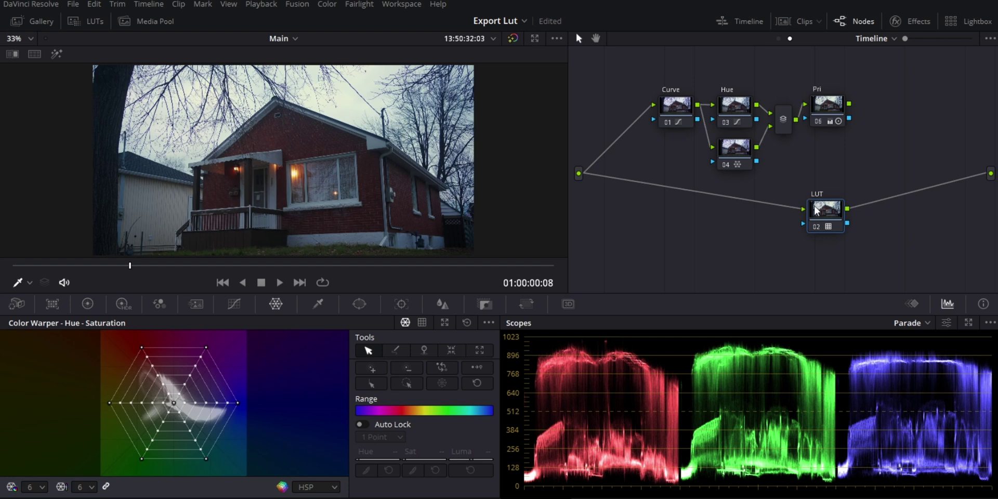
pyautogui.hotkey('shift', 'd')
pyautogui.hotkey('shift', 'd')
pyautogui.hotkey('shift', 'd')
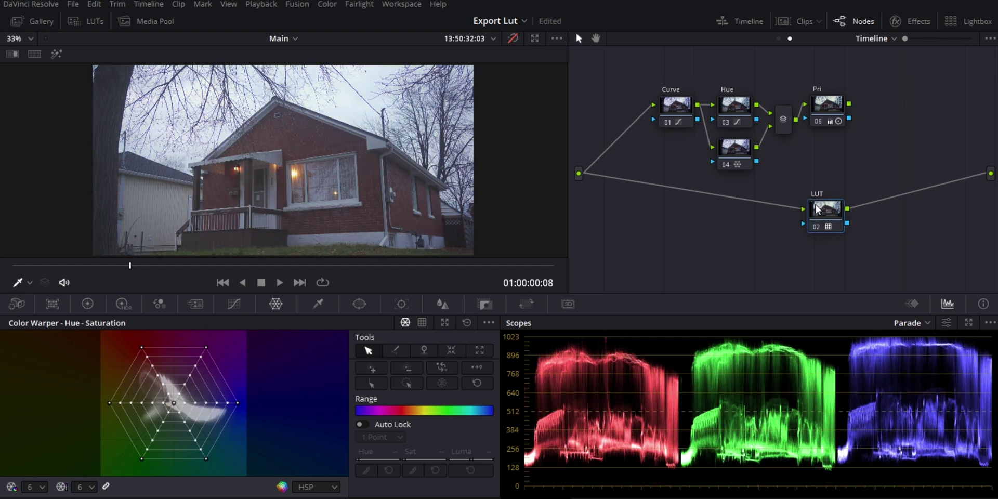
pyautogui.hotkey('shift', 'd')
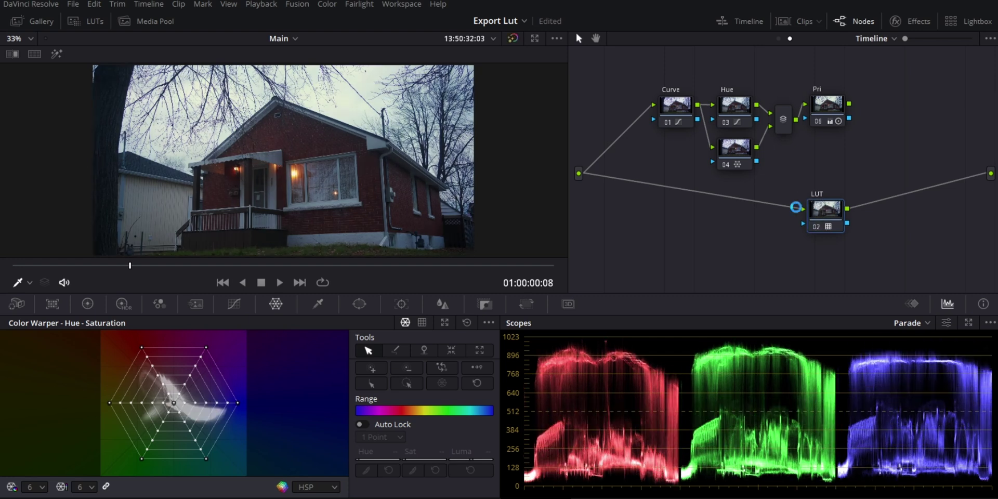